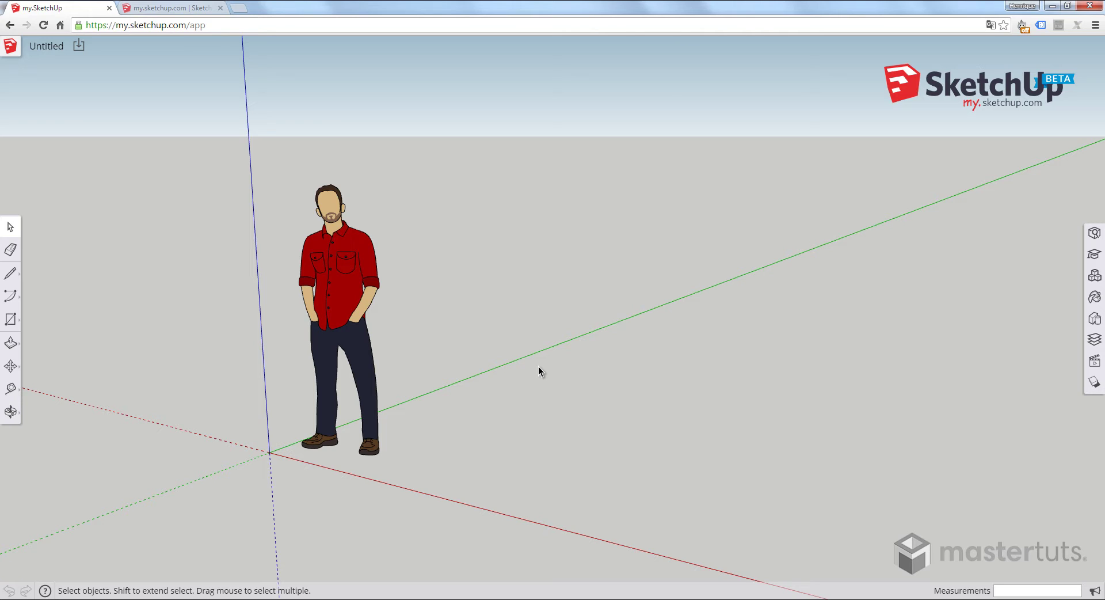
# Start a new model from Simple Template - Meters and confirm length units of 0.00 m.
pyautogui.click(15, 49)
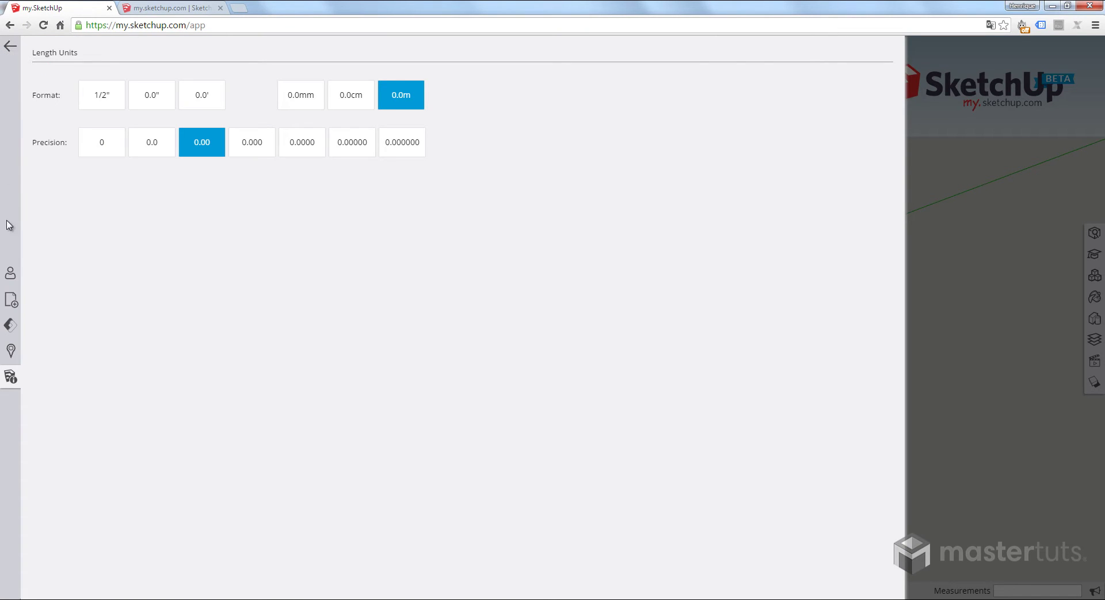
pyautogui.click(12, 306)
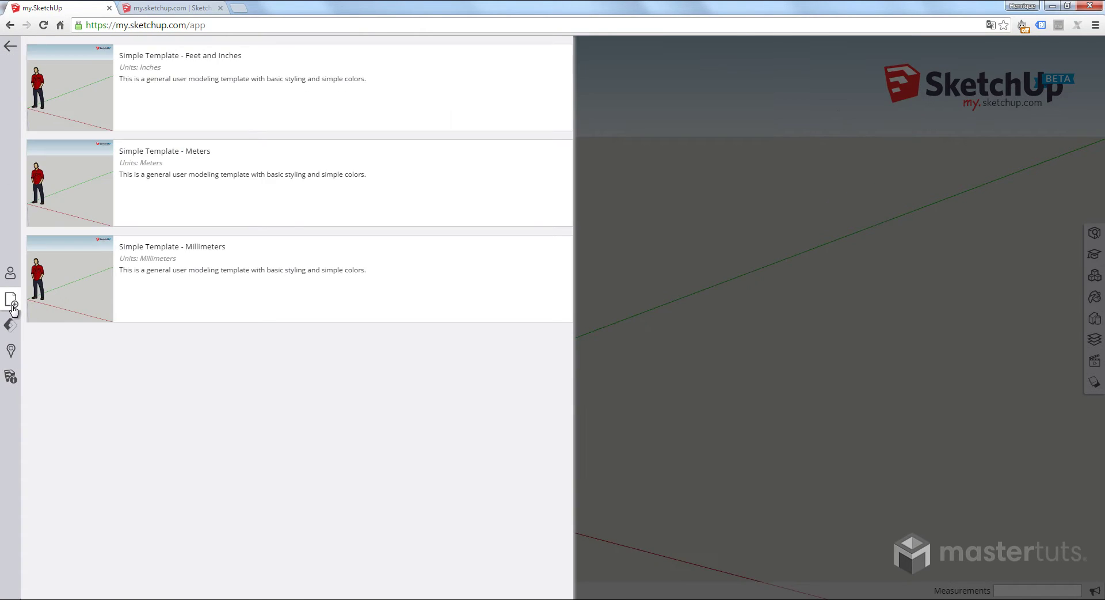
pyautogui.click(98, 174)
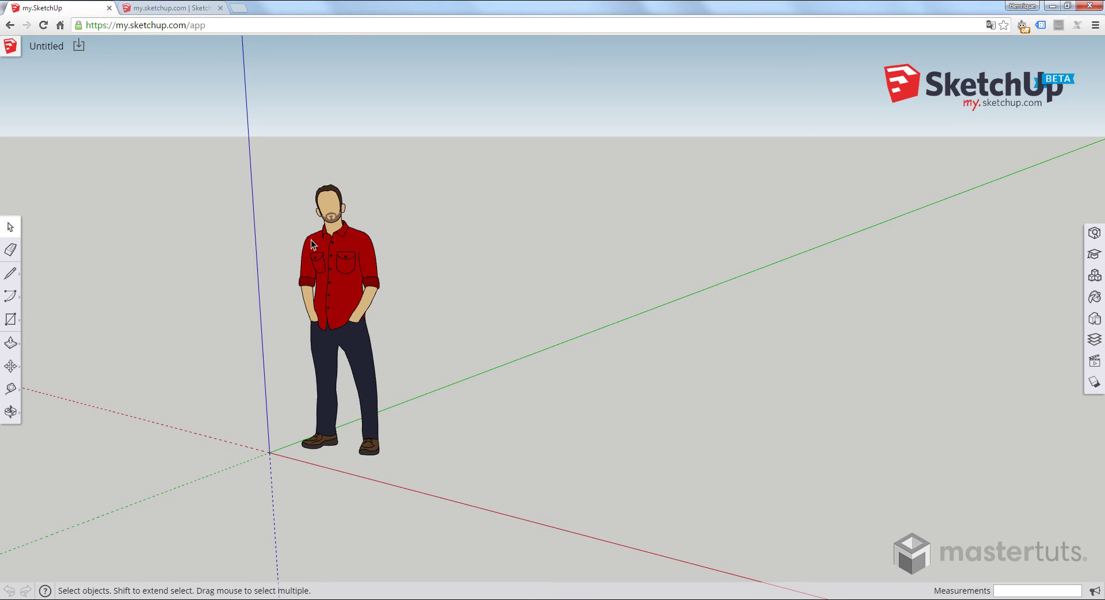
pyautogui.click(10, 46)
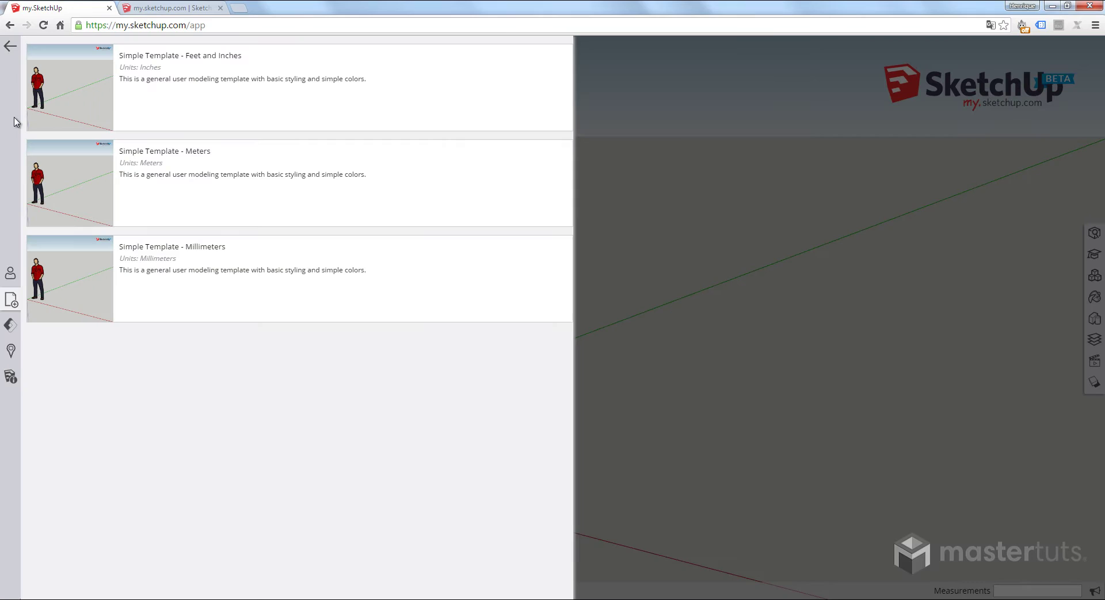
pyautogui.click(8, 378)
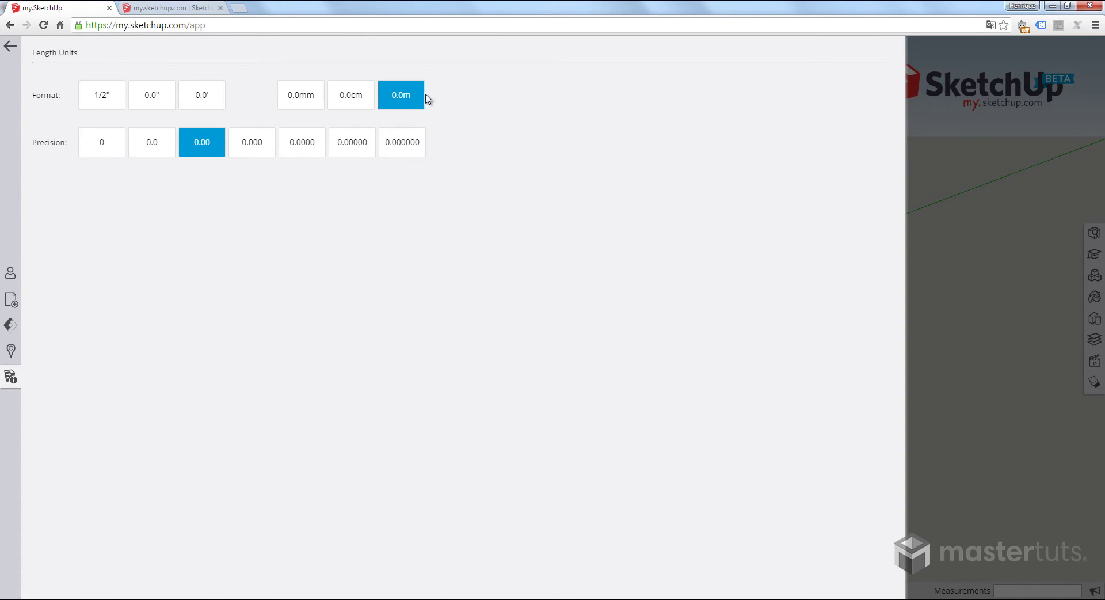
pyautogui.click(10, 48)
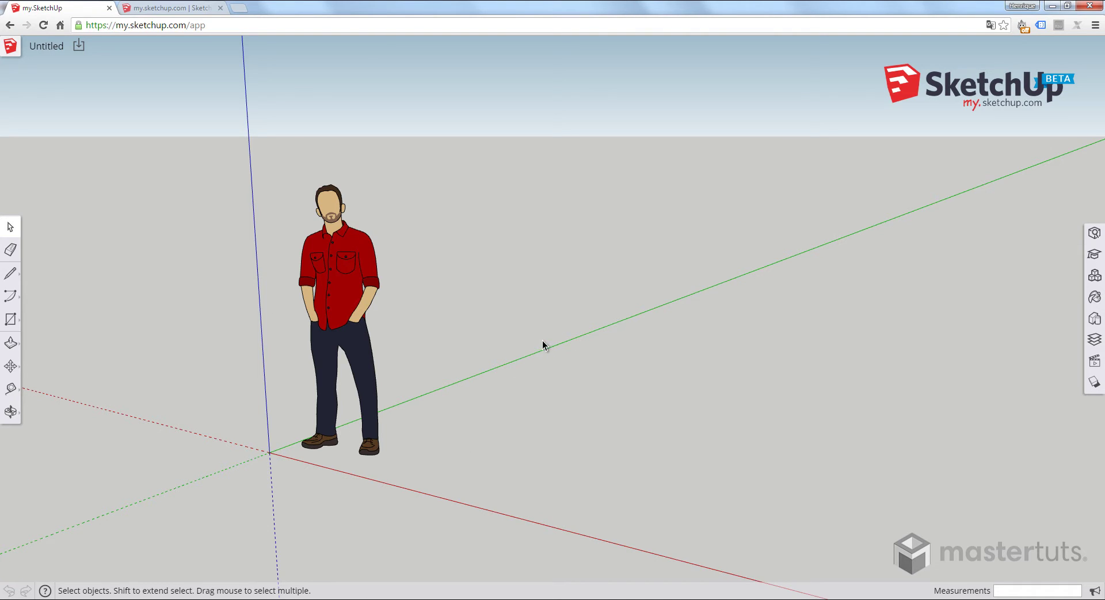
# Cycle through the R, L, C and T tool shortcuts, then select the standing person figure.
pyautogui.press('r')
pyautogui.press('l')
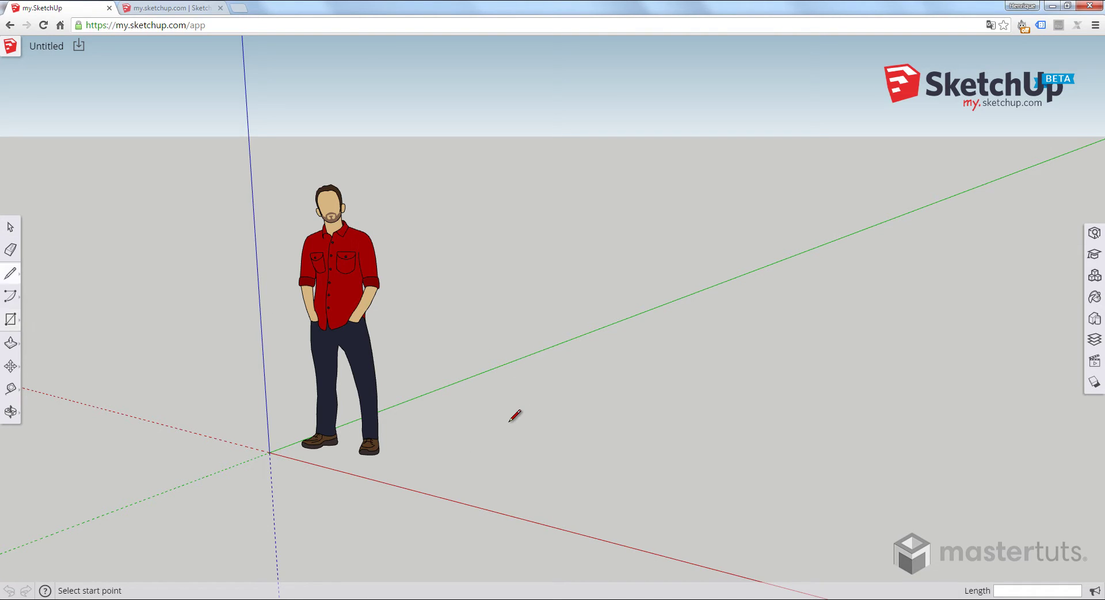
pyautogui.press('c')
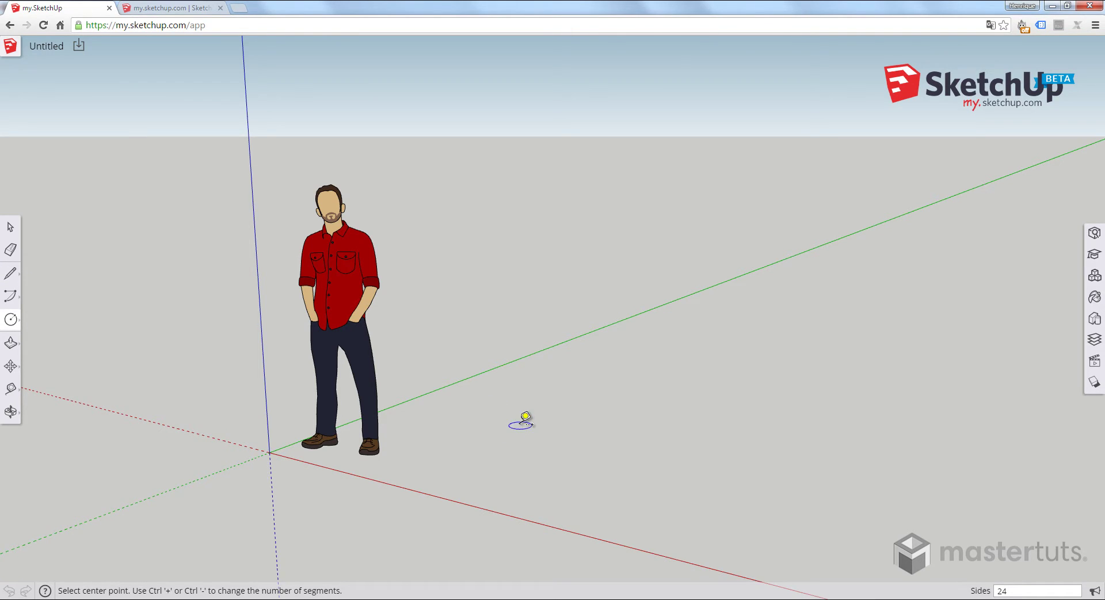
pyautogui.press('t')
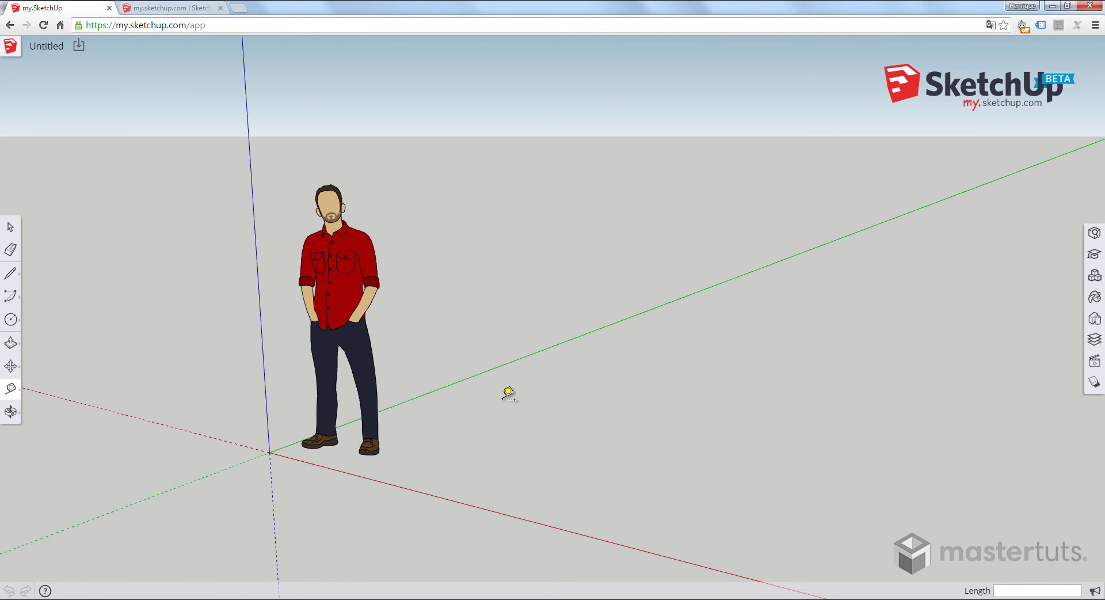
pyautogui.press('c')
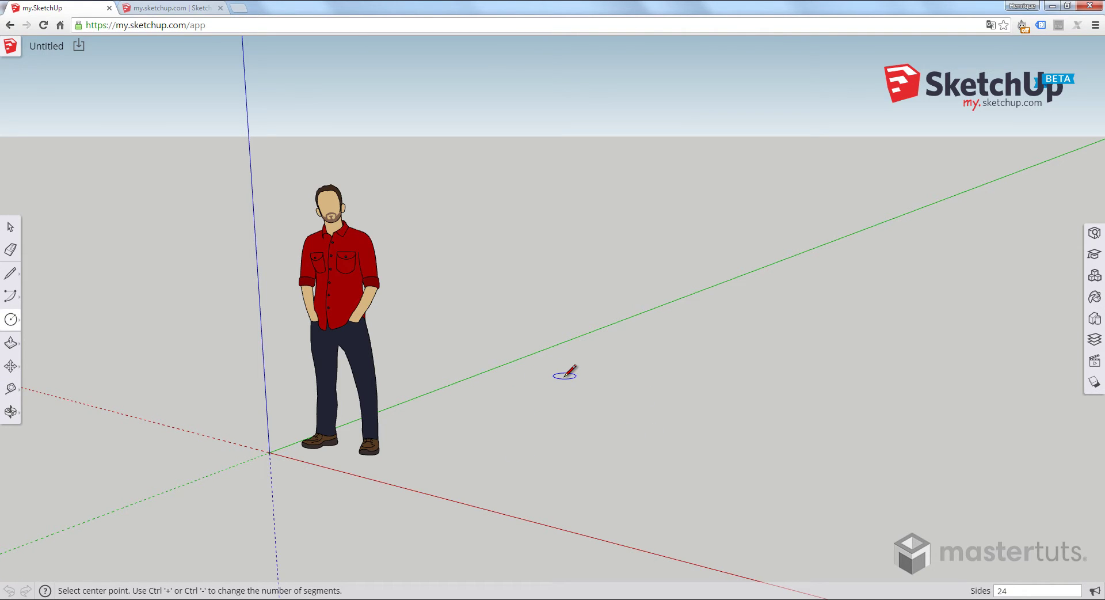
pyautogui.press('l')
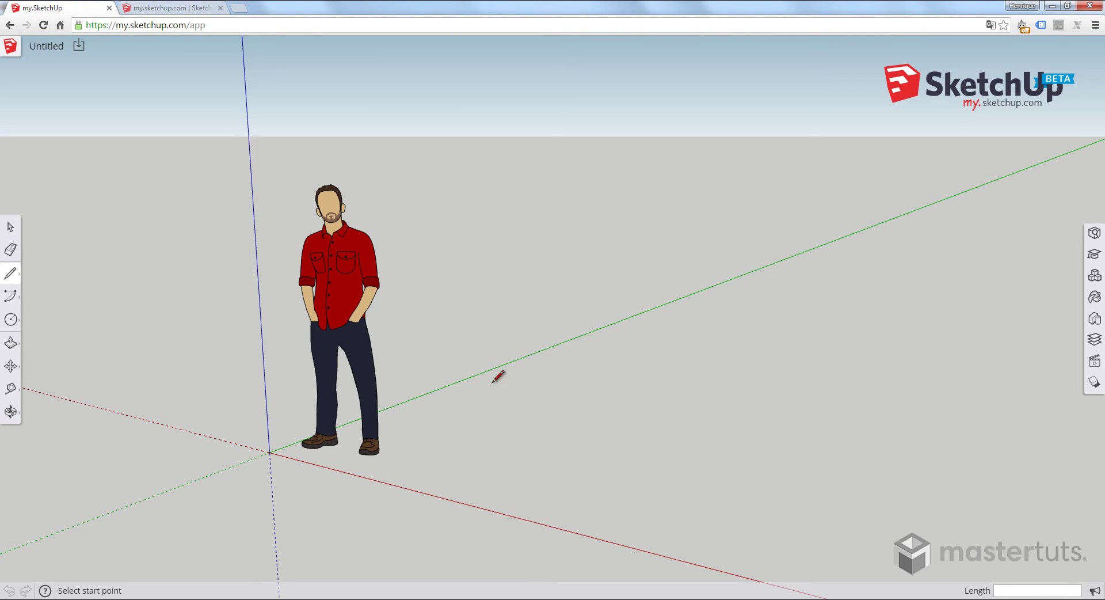
pyautogui.press('space')
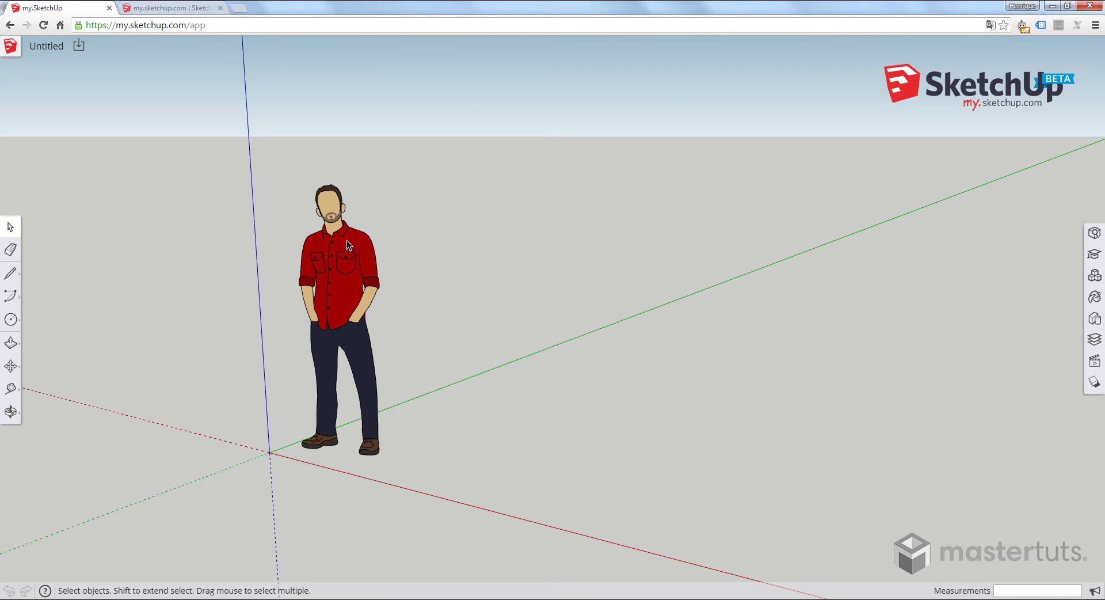
pyautogui.click(346, 240)
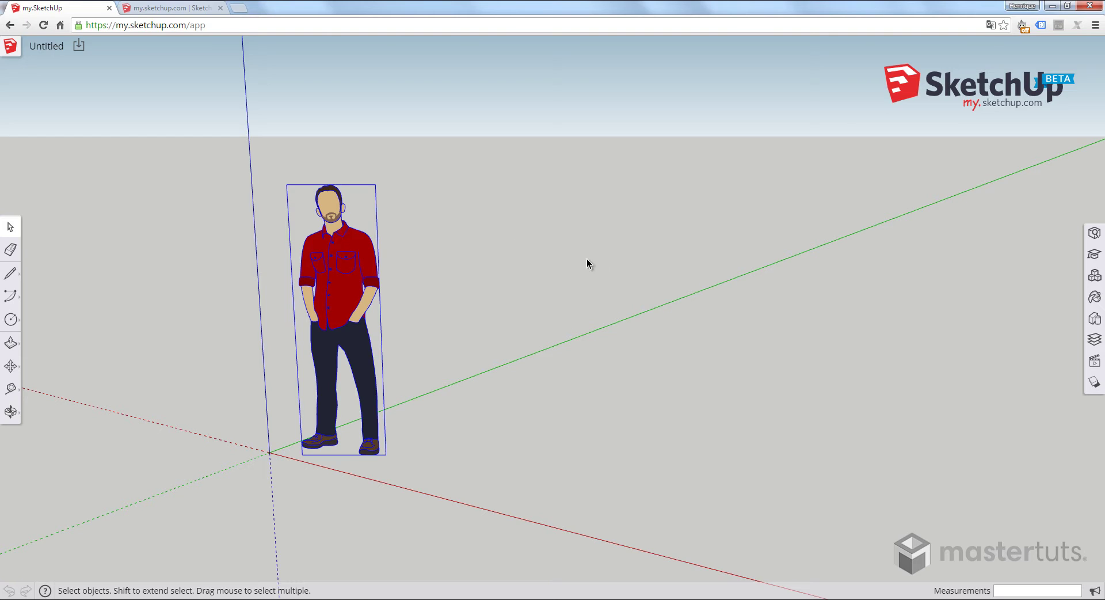
# Delete the person figure and start a 2.5,2.5 rectangle from the origin.
pyautogui.press('Delete')
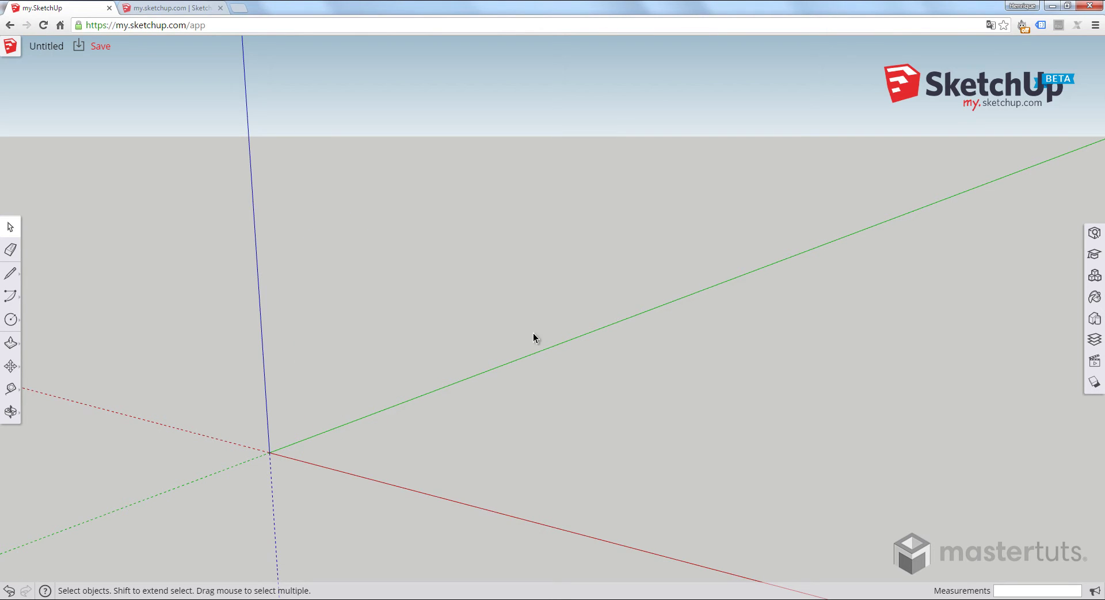
pyautogui.press('r')
pyautogui.click(269, 452)
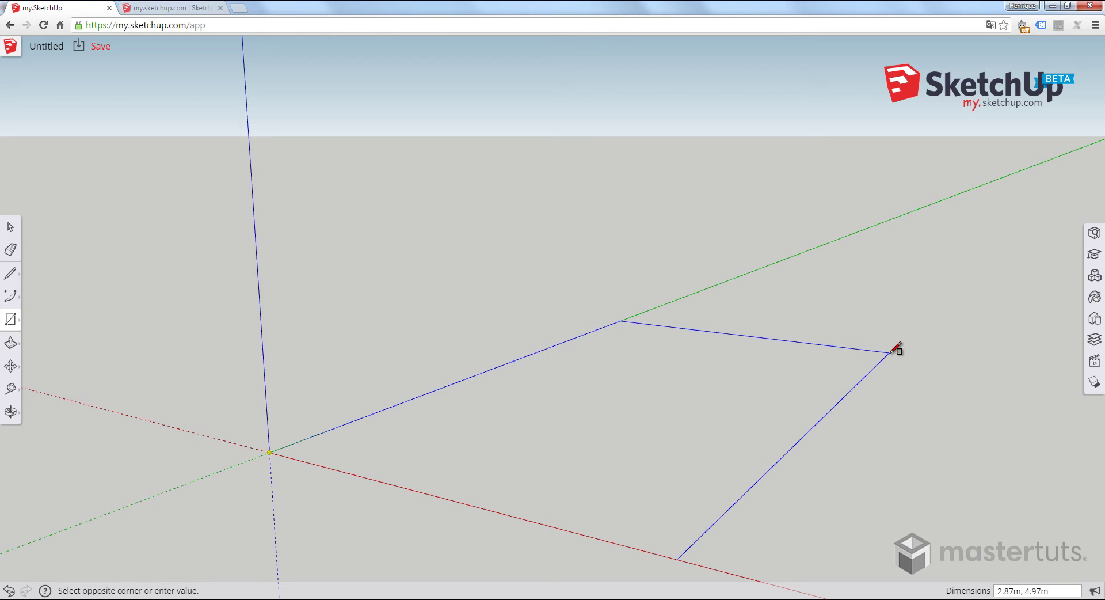
pyautogui.write('2.5,2.5')
# Commit the 2.5 m square face and pull it up 2.5 m into a cube.
pyautogui.press('Return')
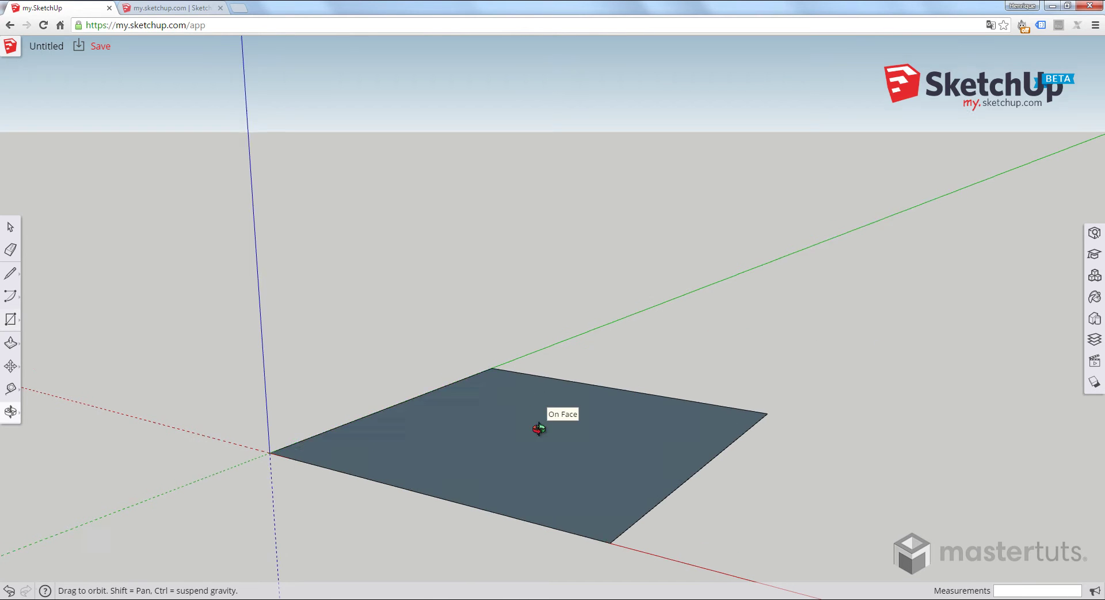
pyautogui.moveTo(538, 421); pyautogui.dragTo(537, 567, button='middle')
pyautogui.moveTo(542, 291)
pyautogui.mouseDown(button='middle')
pyautogui.moveTo(582, 429)
pyautogui.moveTo(581, 313)
pyautogui.moveTo(561, 379)
pyautogui.moveTo(429, 286)
pyautogui.moveTo(582, 363)
pyautogui.mouseUp(button='middle')
pyautogui.press('r')
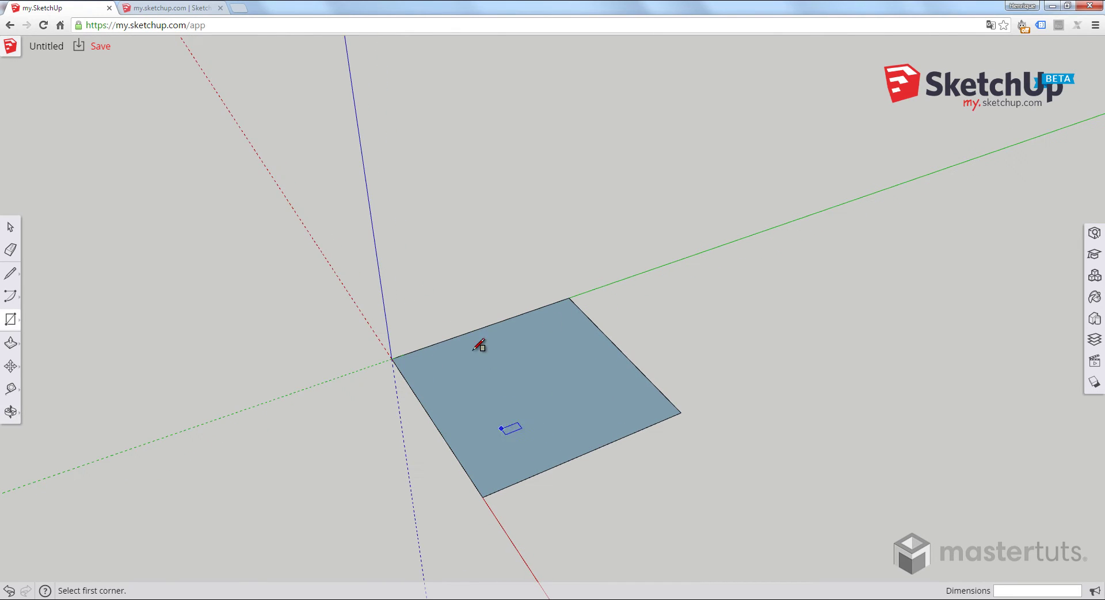
pyautogui.press('p')
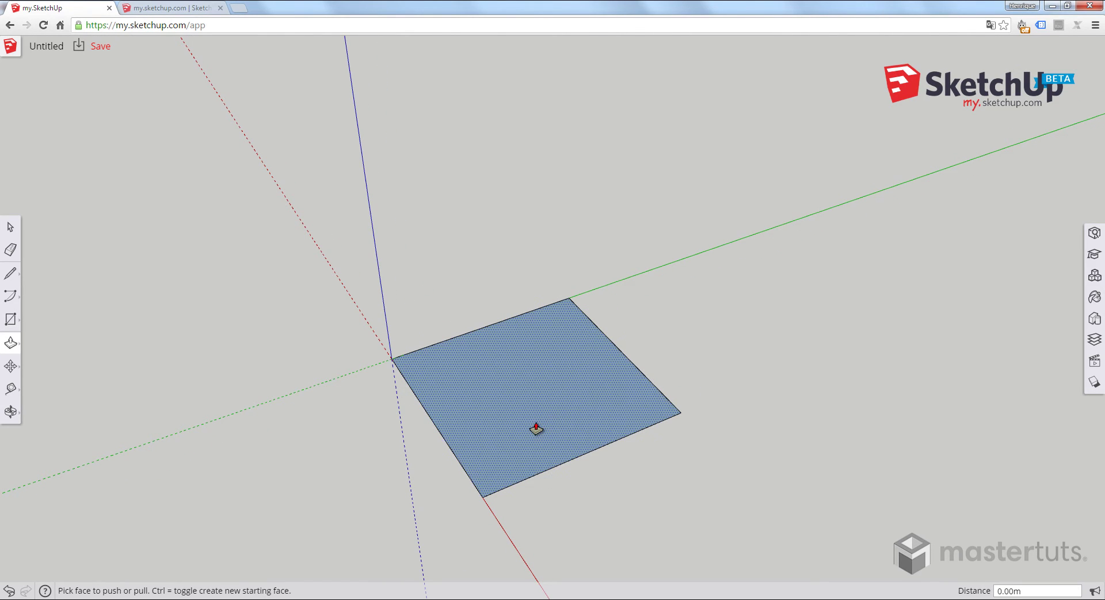
pyautogui.moveTo(523, 375)
pyautogui.mouseDown()
pyautogui.moveTo(514, 203)
pyautogui.moveTo(528, 229)
pyautogui.mouseUp()
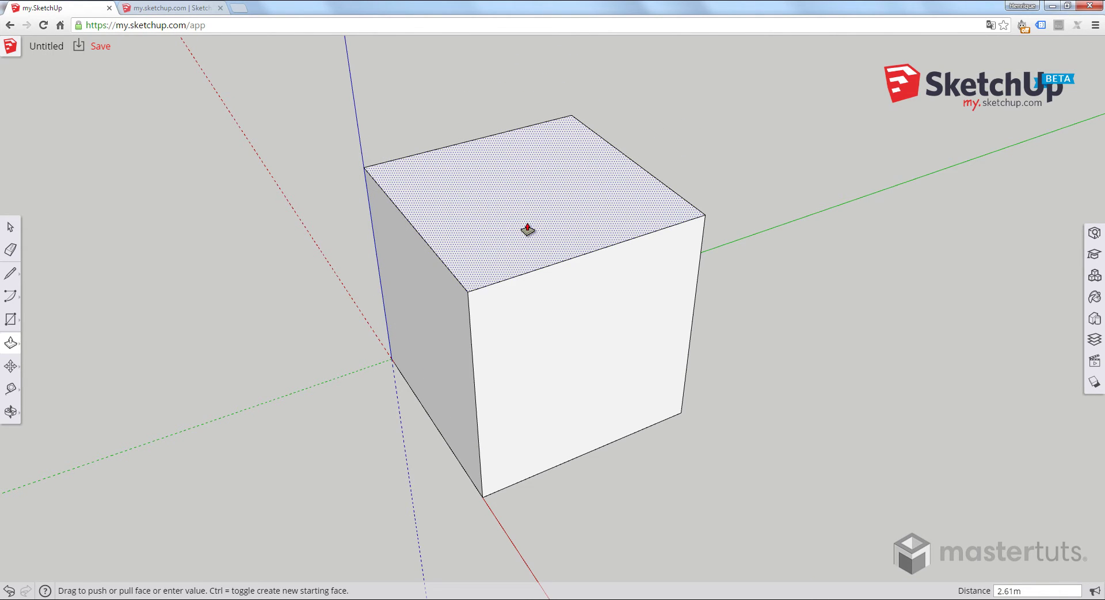
pyautogui.press('Return')
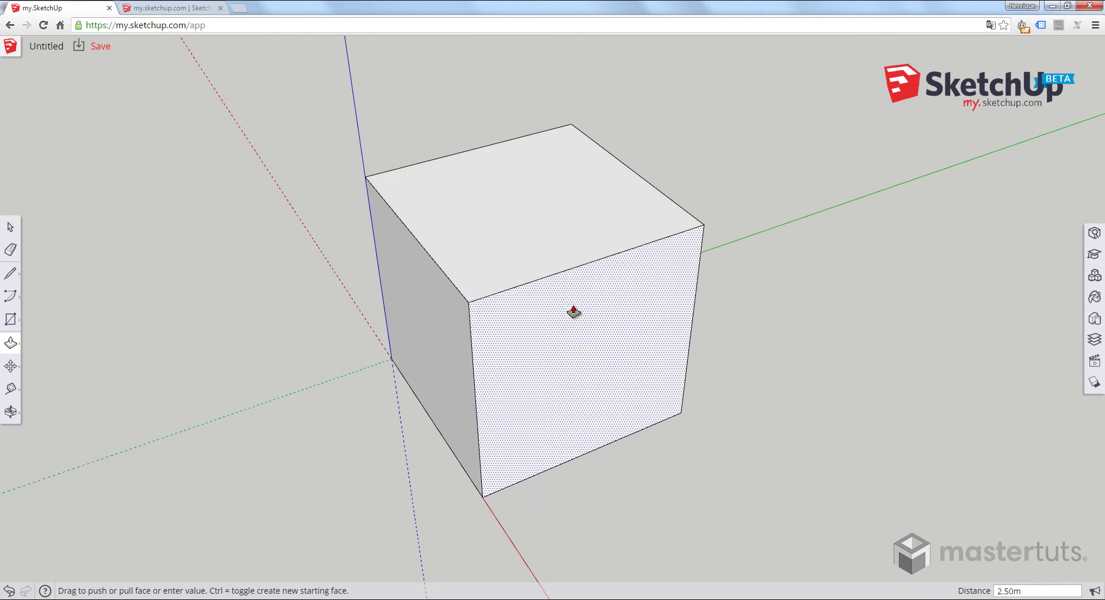
pyautogui.moveTo(572, 314)
pyautogui.mouseDown(button='middle')
pyautogui.moveTo(834, 234)
pyautogui.moveTo(617, 296)
pyautogui.moveTo(669, 337)
pyautogui.moveTo(765, 241)
pyautogui.moveTo(498, 415)
pyautogui.moveTo(662, 382)
pyautogui.moveTo(482, 445)
pyautogui.moveTo(627, 323)
pyautogui.moveTo(409, 446)
pyautogui.moveTo(700, 496)
pyautogui.moveTo(736, 376)
pyautogui.moveTo(498, 387)
pyautogui.moveTo(572, 377)
pyautogui.moveTo(503, 350)
pyautogui.mouseUp(button='middle')
# Orbit and zoom around the cube to view it from several angles.
pyautogui.moveTo(712, 360); pyautogui.dragTo(282, 385, button='middle')
pyautogui.moveTo(834, 365)
pyautogui.mouseDown(button='middle')
pyautogui.moveTo(950, 435)
pyautogui.moveTo(415, 405)
pyautogui.moveTo(664, 284)
pyautogui.moveTo(346, 236)
pyautogui.moveTo(439, 249)
pyautogui.mouseUp(button='middle')
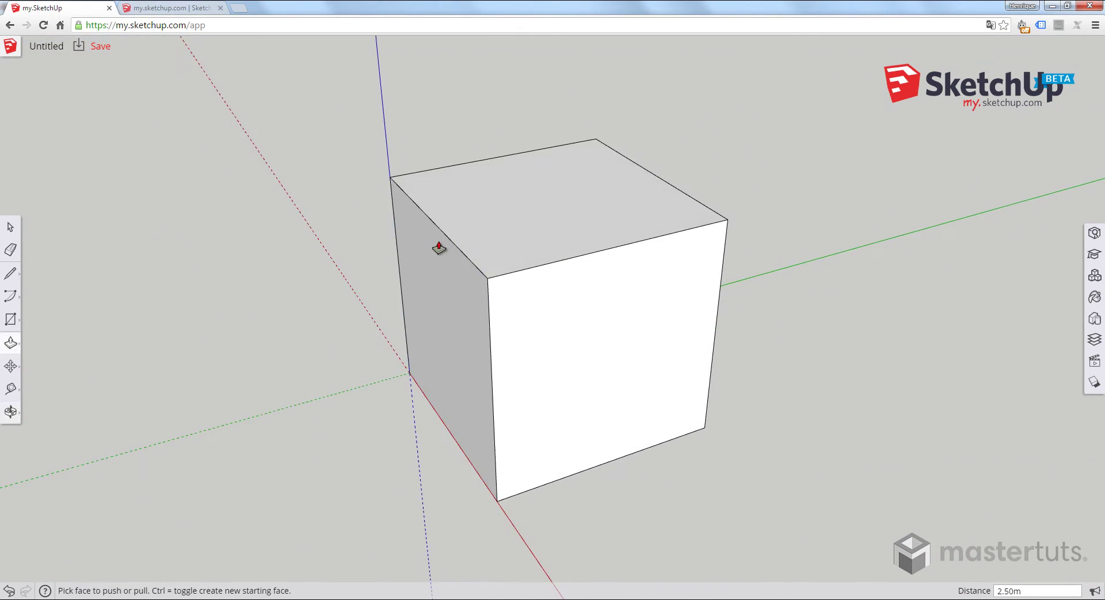
pyautogui.scroll(-3, 443, 309)
pyautogui.scroll(-3, 499, 340)
pyautogui.moveTo(499, 340)
pyautogui.mouseDown(button='middle')
pyautogui.moveTo(434, 342)
pyautogui.moveTo(641, 247)
pyautogui.moveTo(650, 264)
pyautogui.moveTo(560, 192)
pyautogui.moveTo(545, 222)
pyautogui.moveTo(555, 276)
pyautogui.moveTo(421, 327)
pyautogui.moveTo(453, 323)
pyautogui.moveTo(282, 340)
pyautogui.moveTo(592, 378)
pyautogui.moveTo(713, 305)
pyautogui.moveTo(683, 236)
pyautogui.moveTo(490, 274)
pyautogui.moveTo(454, 411)
pyautogui.moveTo(589, 301)
pyautogui.moveTo(444, 328)
pyautogui.moveTo(516, 302)
pyautogui.moveTo(464, 308)
pyautogui.moveTo(508, 407)
pyautogui.mouseUp(button='middle')
pyautogui.scroll(2, 451, 328)
pyautogui.scroll(2, 451, 325)
pyautogui.press('p')
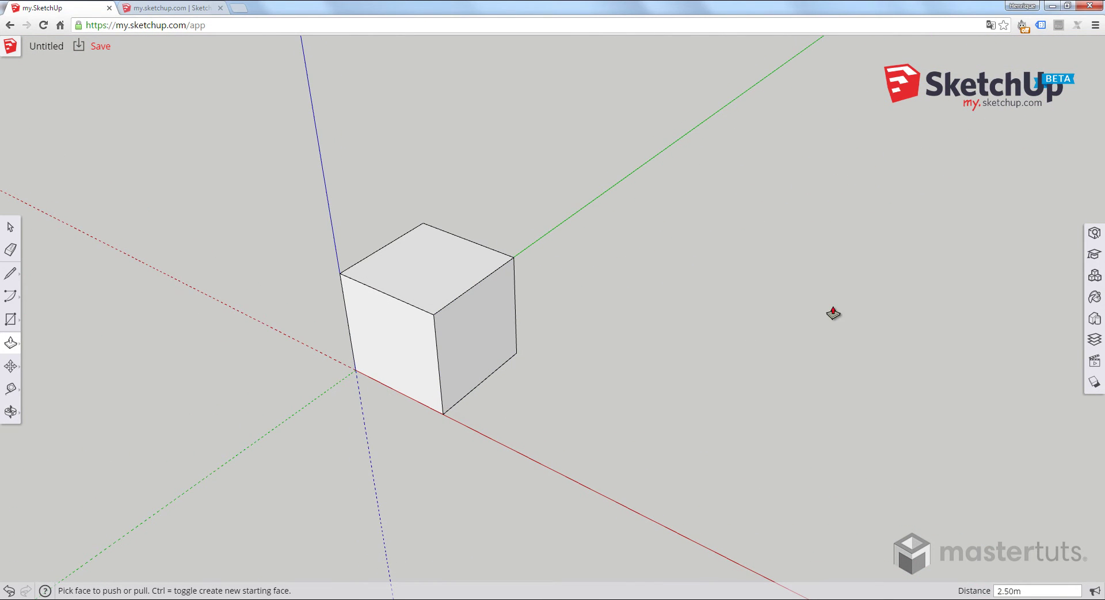
pyautogui.moveTo(831, 310)
pyautogui.mouseDown(button='middle')
pyautogui.moveTo(483, 271)
pyautogui.moveTo(716, 339)
pyautogui.moveTo(813, 278)
pyautogui.moveTo(712, 187)
pyautogui.mouseUp(button='middle')
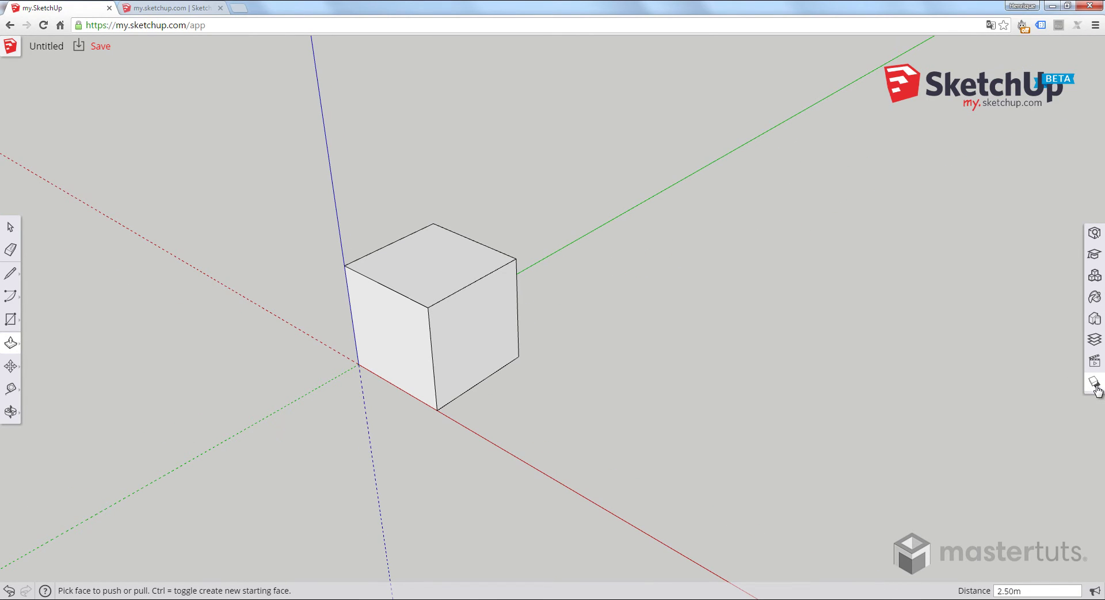
# Enable shadows and orbit to an elevated corner view showing the cube's shadow.
pyautogui.click(1096, 384)
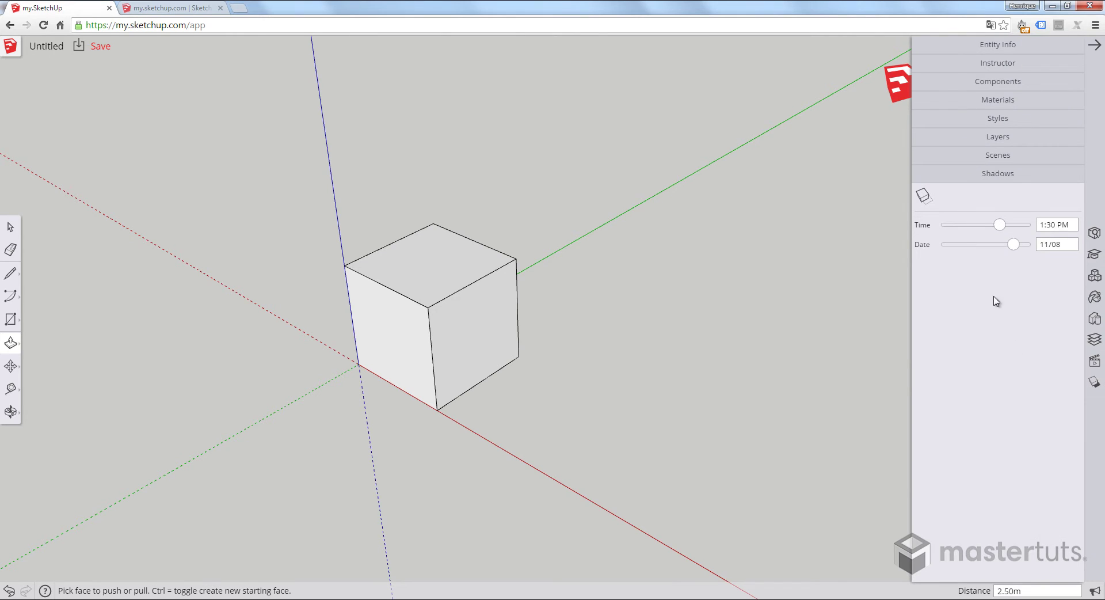
pyautogui.click(924, 196)
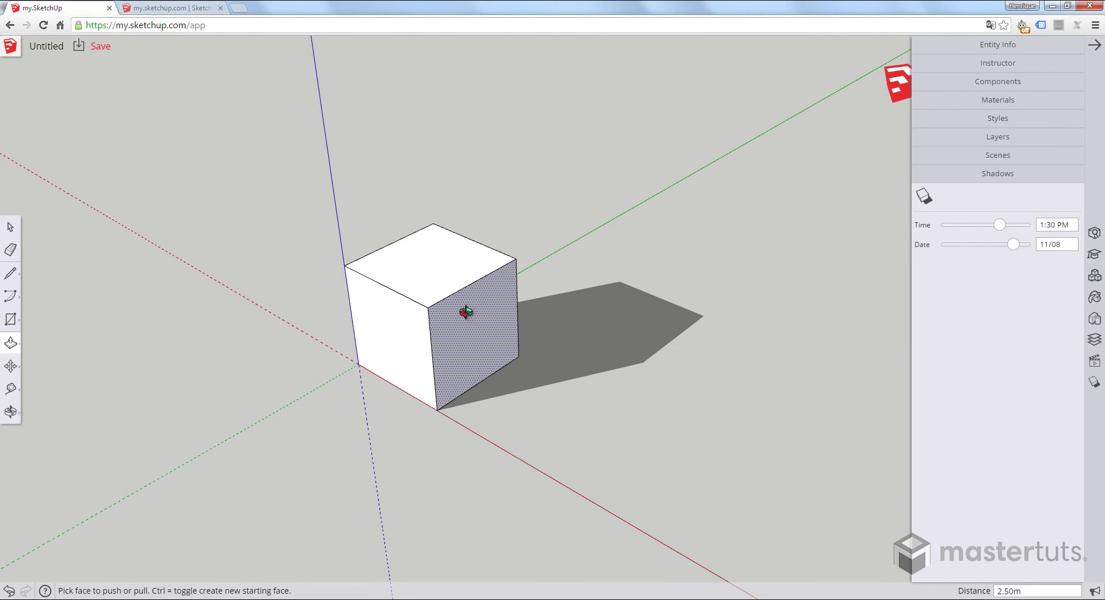
pyautogui.moveTo(464, 313)
pyautogui.mouseDown(button='middle')
pyautogui.moveTo(366, 385)
pyautogui.moveTo(624, 254)
pyautogui.moveTo(283, 443)
pyautogui.moveTo(787, 232)
pyautogui.moveTo(315, 344)
pyautogui.moveTo(685, 212)
pyautogui.moveTo(375, 358)
pyautogui.moveTo(710, 293)
pyautogui.moveTo(468, 393)
pyautogui.mouseUp(button='middle')
pyautogui.moveTo(636, 320)
pyautogui.mouseDown(button='middle')
pyautogui.moveTo(464, 493)
pyautogui.moveTo(575, 362)
pyautogui.moveTo(249, 428)
pyautogui.moveTo(637, 283)
pyautogui.moveTo(490, 320)
pyautogui.moveTo(235, 306)
pyautogui.moveTo(199, 287)
pyautogui.moveTo(453, 174)
pyautogui.moveTo(643, 207)
pyautogui.moveTo(599, 299)
pyautogui.moveTo(528, 303)
pyautogui.moveTo(686, 288)
pyautogui.moveTo(503, 301)
pyautogui.mouseUp(button='middle')
# Draw a rectangle on the cube's side face and push it in to carve the corner notch.
pyautogui.press('r')
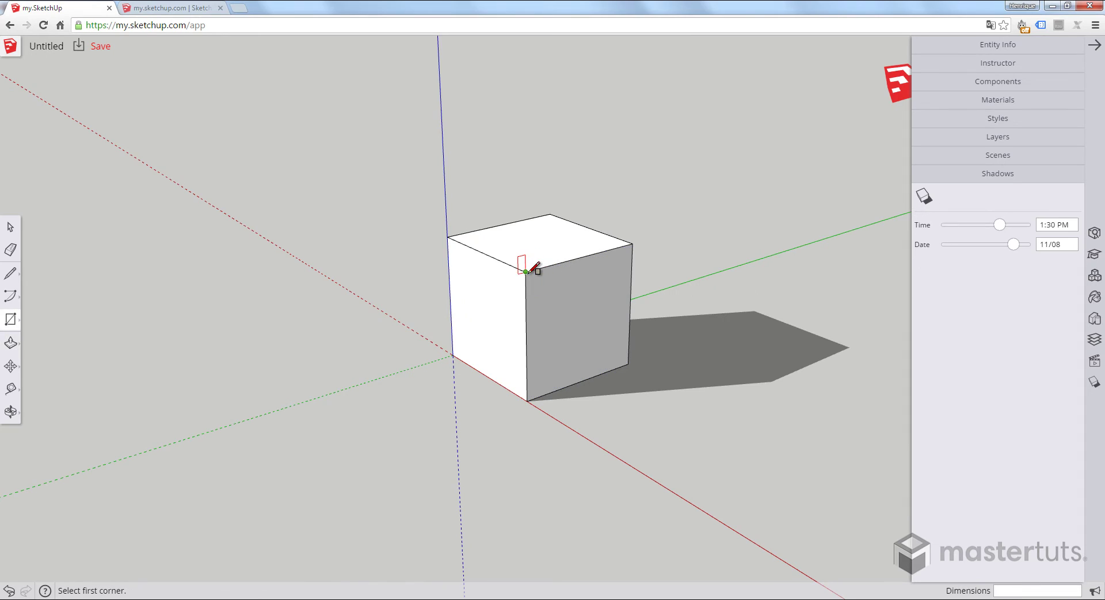
pyautogui.click(525, 271)
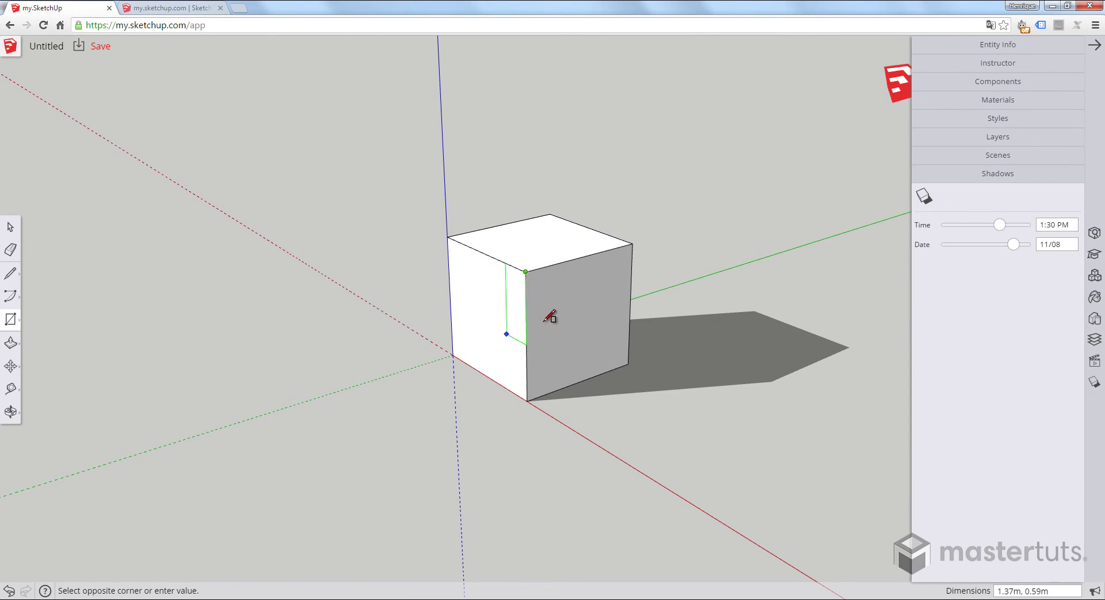
pyautogui.click(591, 341)
pyautogui.press('p')
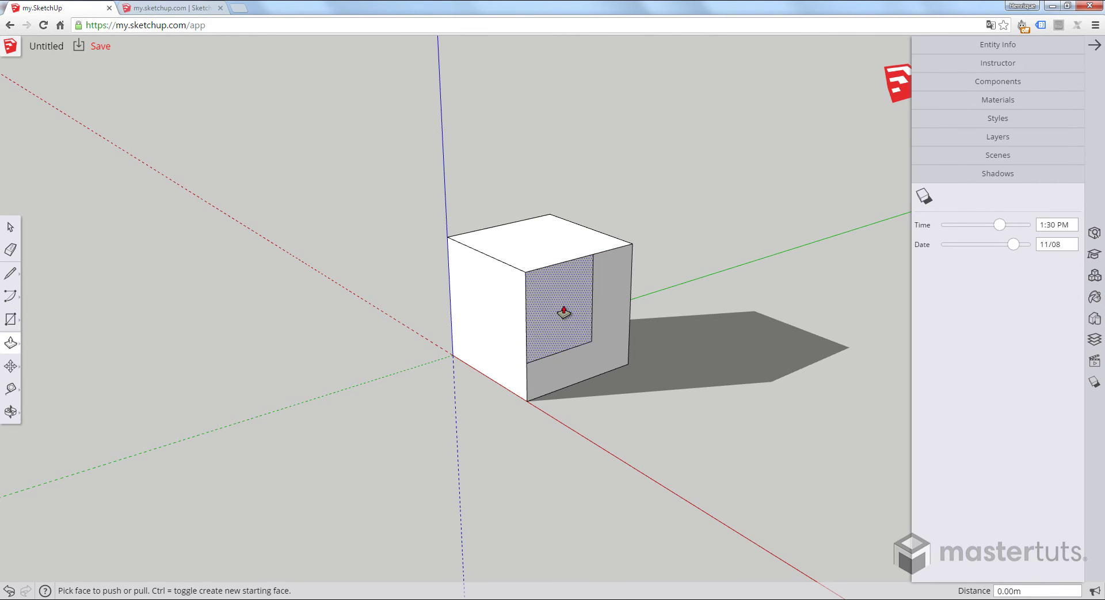
pyautogui.moveTo(562, 313); pyautogui.dragTo(506, 282)
pyautogui.moveTo(505, 281)
pyautogui.mouseDown(button='middle')
pyautogui.moveTo(532, 382)
pyautogui.moveTo(525, 306)
pyautogui.moveTo(616, 377)
pyautogui.moveTo(557, 330)
pyautogui.moveTo(547, 347)
pyautogui.moveTo(520, 347)
pyautogui.moveTo(526, 326)
pyautogui.moveTo(567, 276)
pyautogui.moveTo(764, 212)
pyautogui.moveTo(630, 296)
pyautogui.moveTo(646, 294)
pyautogui.mouseUp(button='middle')
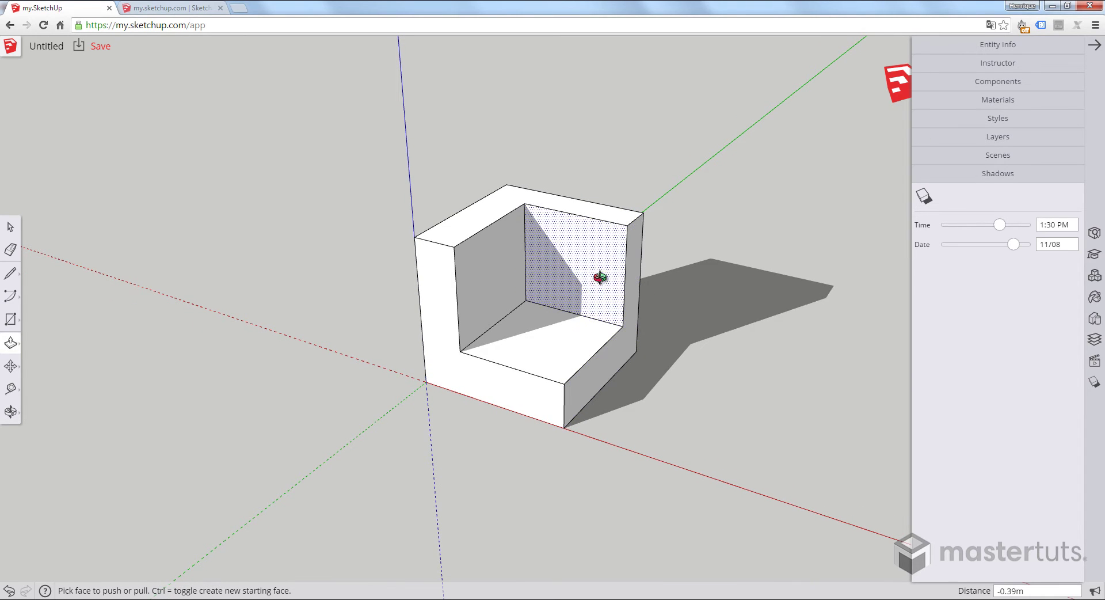
pyautogui.moveTo(599, 255); pyautogui.dragTo(610, 400)
pyautogui.moveTo(610, 400); pyautogui.dragTo(568, 414, button='middle')
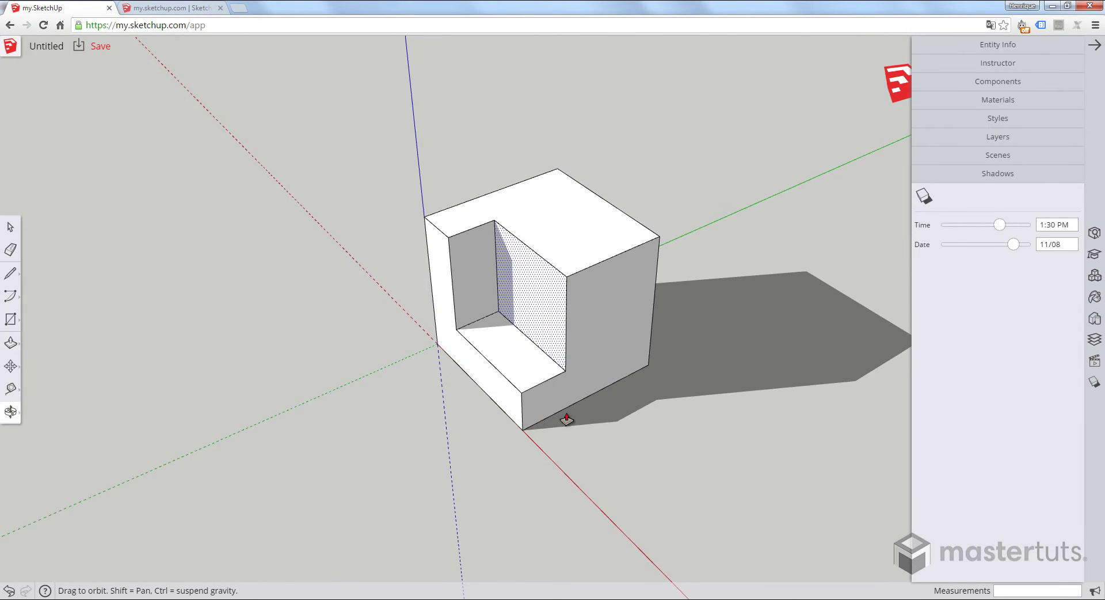
pyautogui.click(623, 307)
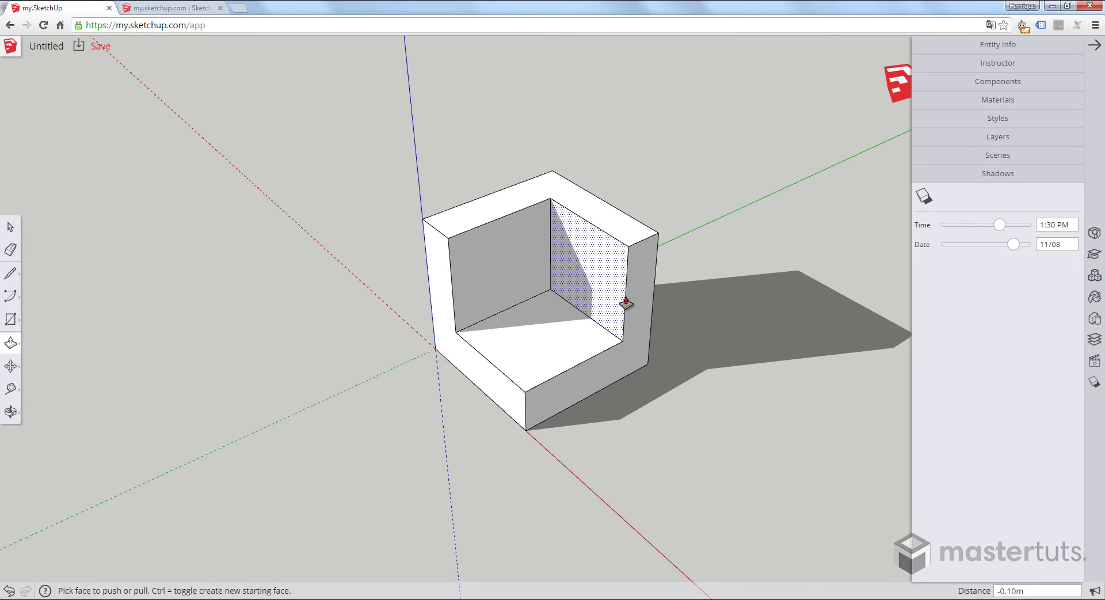
# Paint the notch walls, floor and front face with the 3d Printing tan material.
pyautogui.click(989, 103)
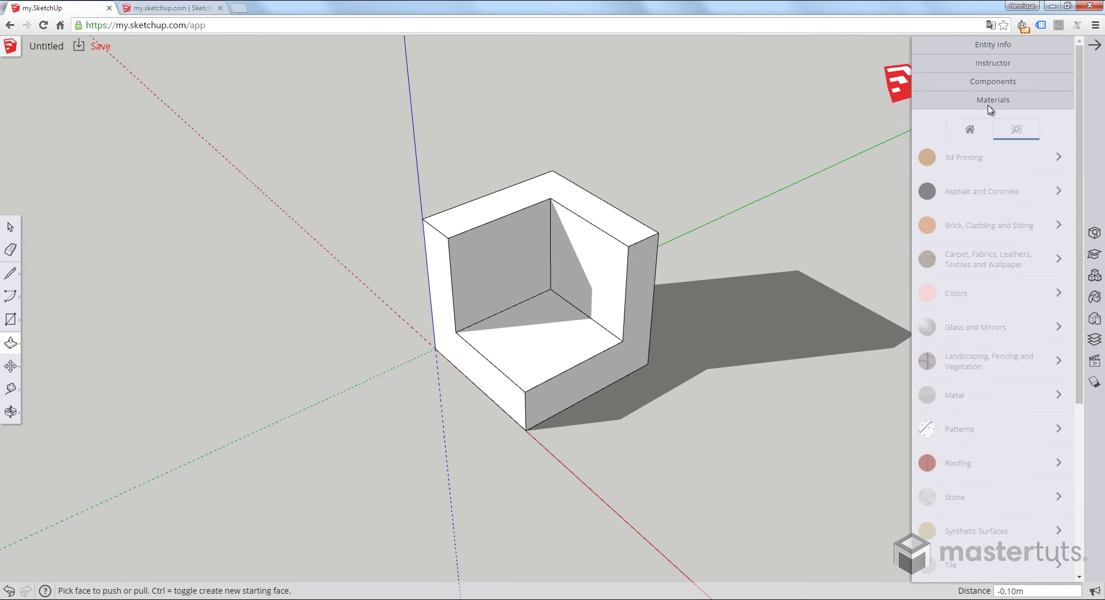
pyautogui.click(984, 158)
pyautogui.click(978, 201)
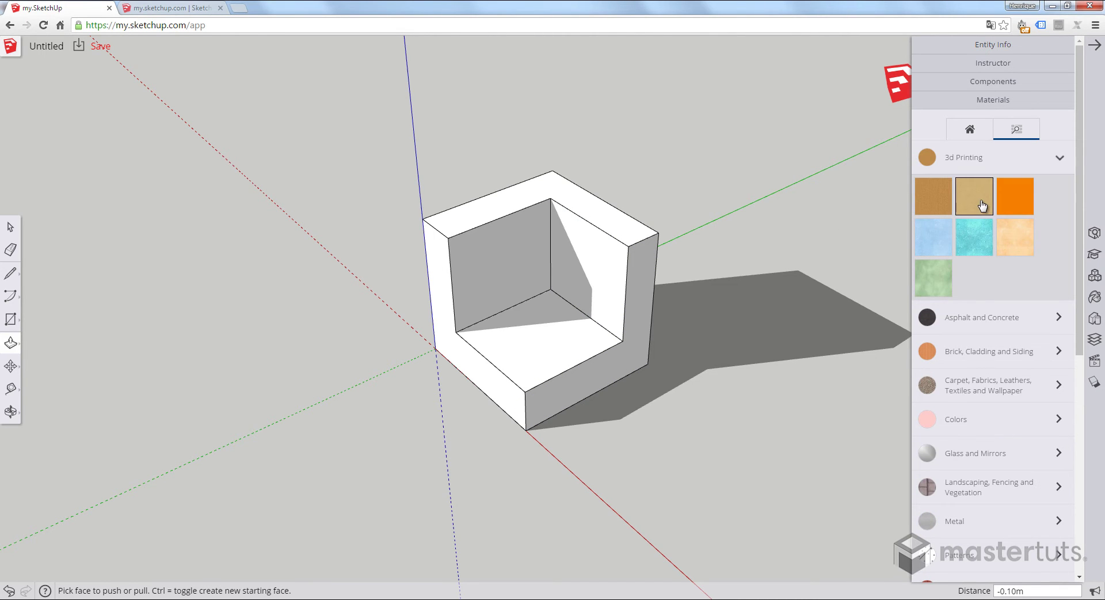
pyautogui.click(614, 292)
pyautogui.click(577, 358)
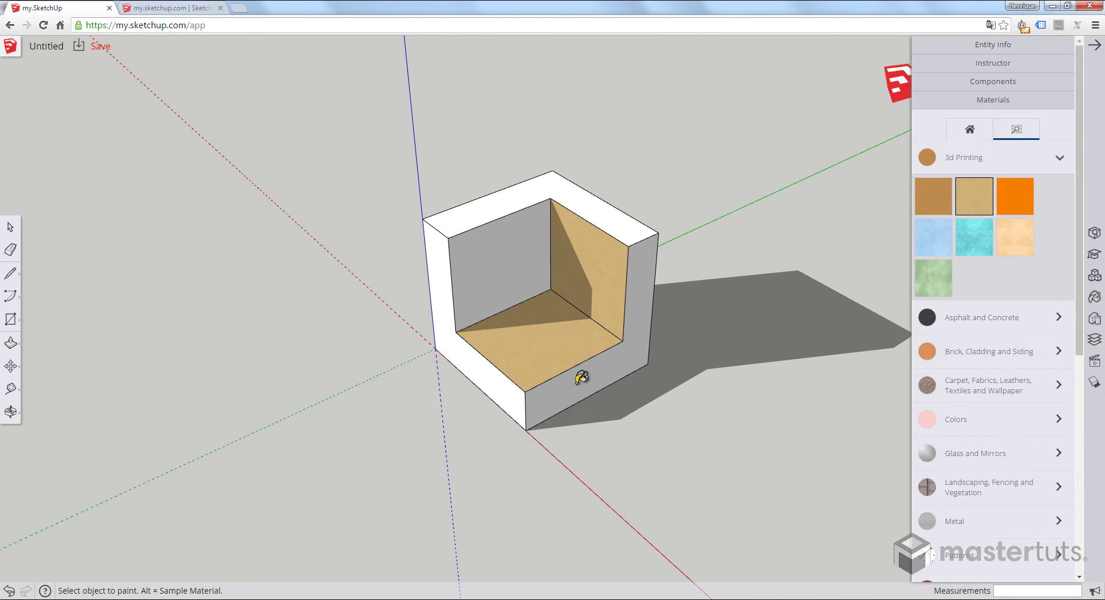
pyautogui.click(582, 377)
pyautogui.click(518, 294)
# Repaint every face with the Brick, Cladding and Siding red brick, then show Styles.
pyautogui.scroll(1, 504, 344)
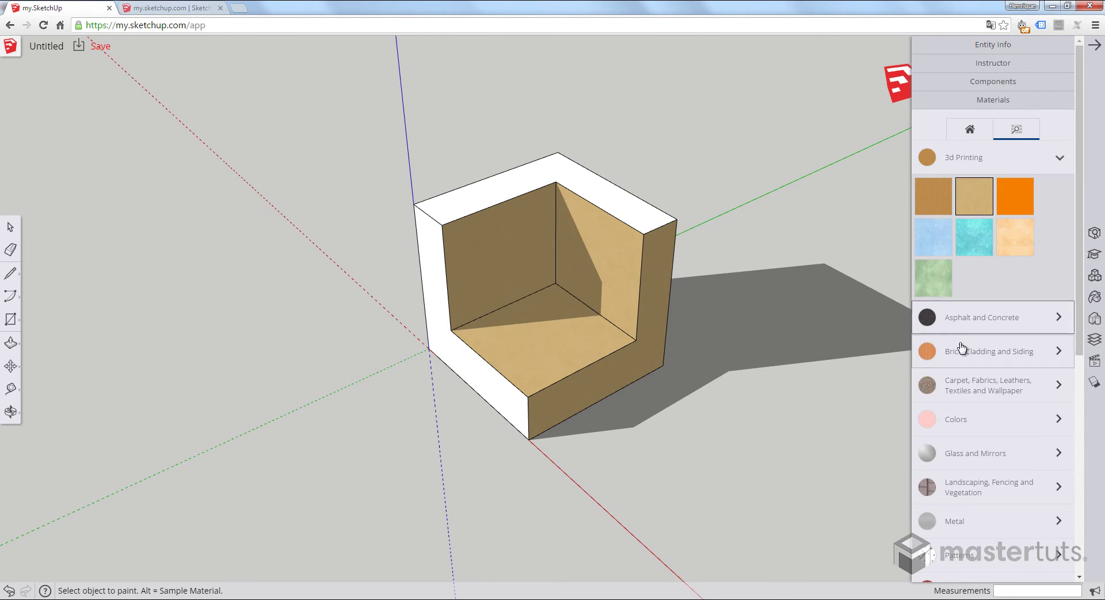
pyautogui.click(949, 361)
pyautogui.click(972, 388)
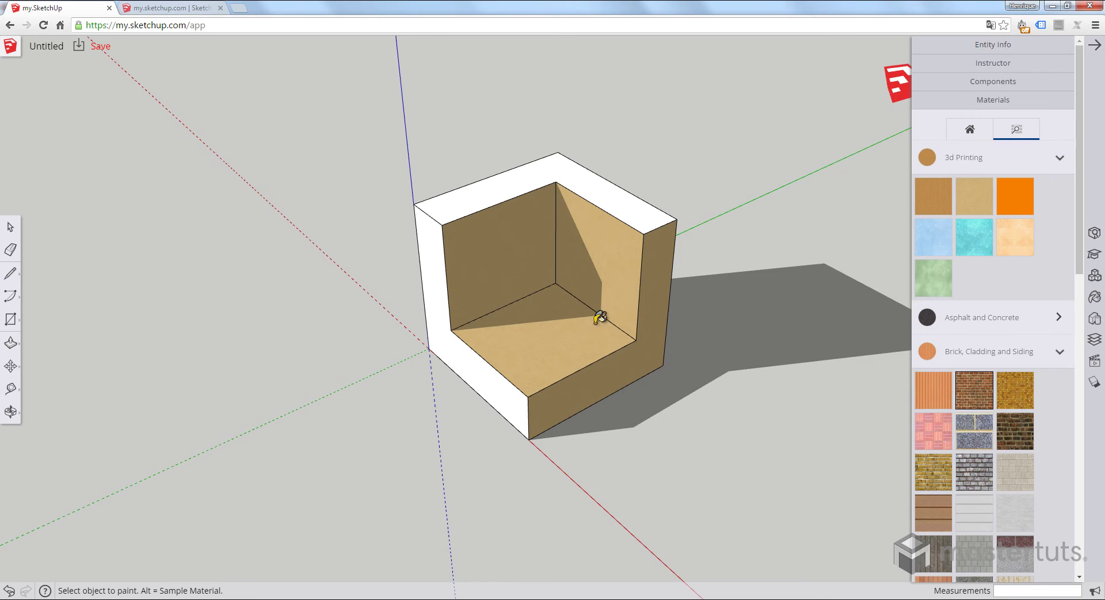
pyautogui.click(597, 294)
pyautogui.click(508, 265)
pyautogui.click(534, 334)
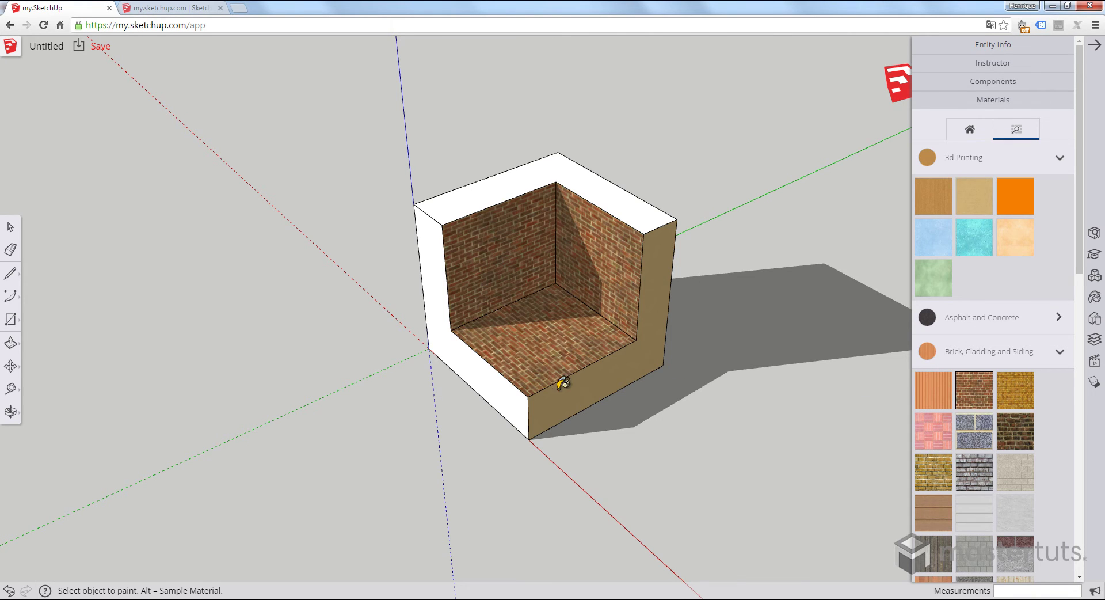
pyautogui.click(621, 378)
pyautogui.click(480, 366)
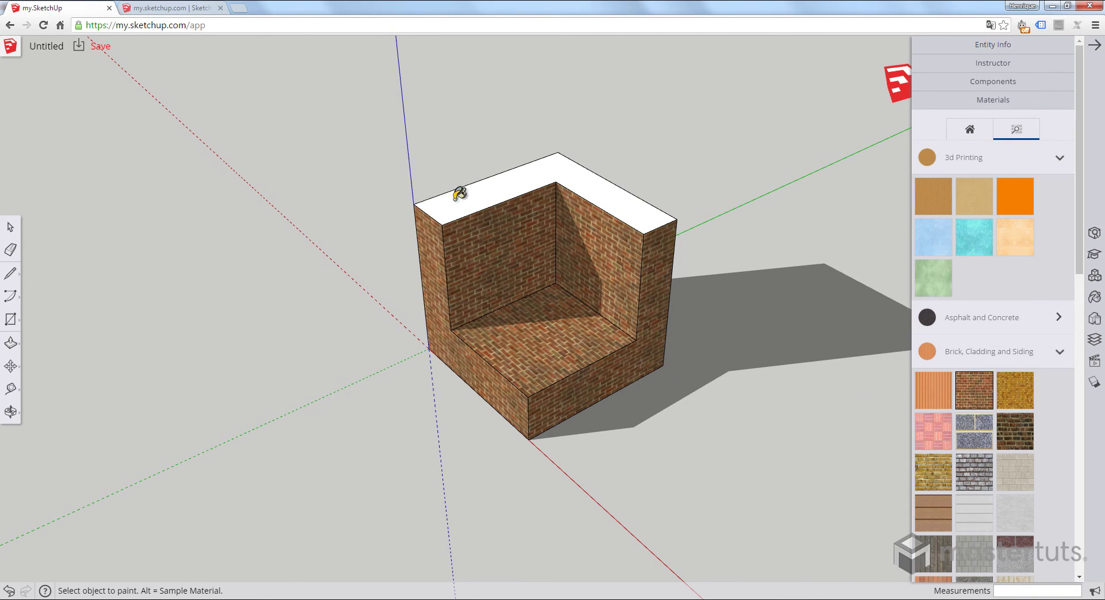
pyautogui.click(460, 194)
pyautogui.scroll(-3, 594, 175)
pyautogui.moveTo(594, 175)
pyautogui.mouseDown(button='middle')
pyautogui.moveTo(616, 280)
pyautogui.moveTo(599, 254)
pyautogui.mouseUp(button='middle')
pyautogui.scroll(2, 748, 184)
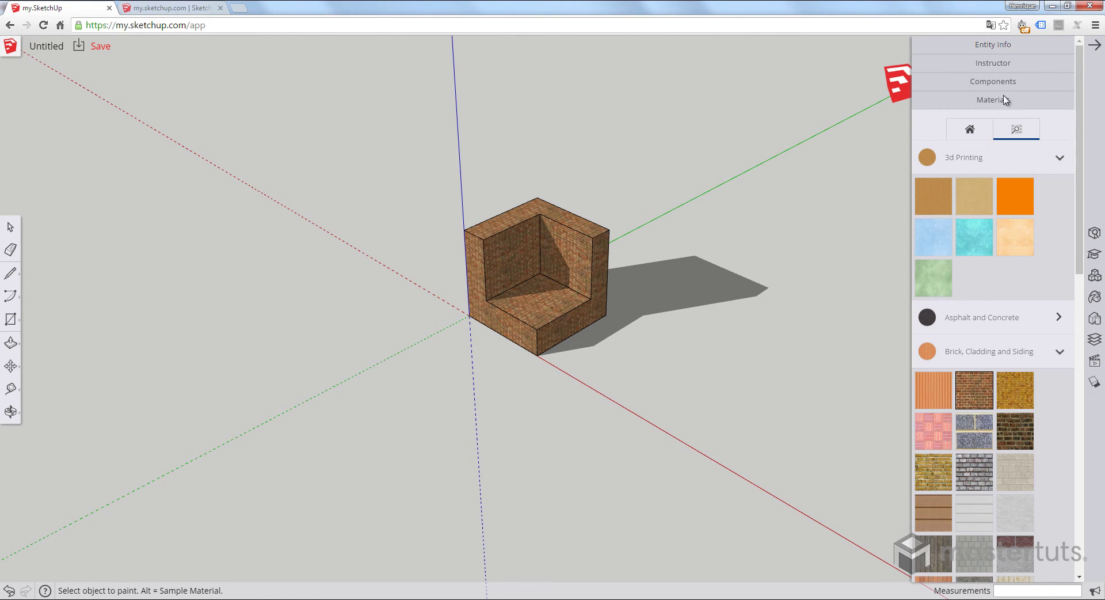
pyautogui.click(1005, 100)
pyautogui.click(999, 119)
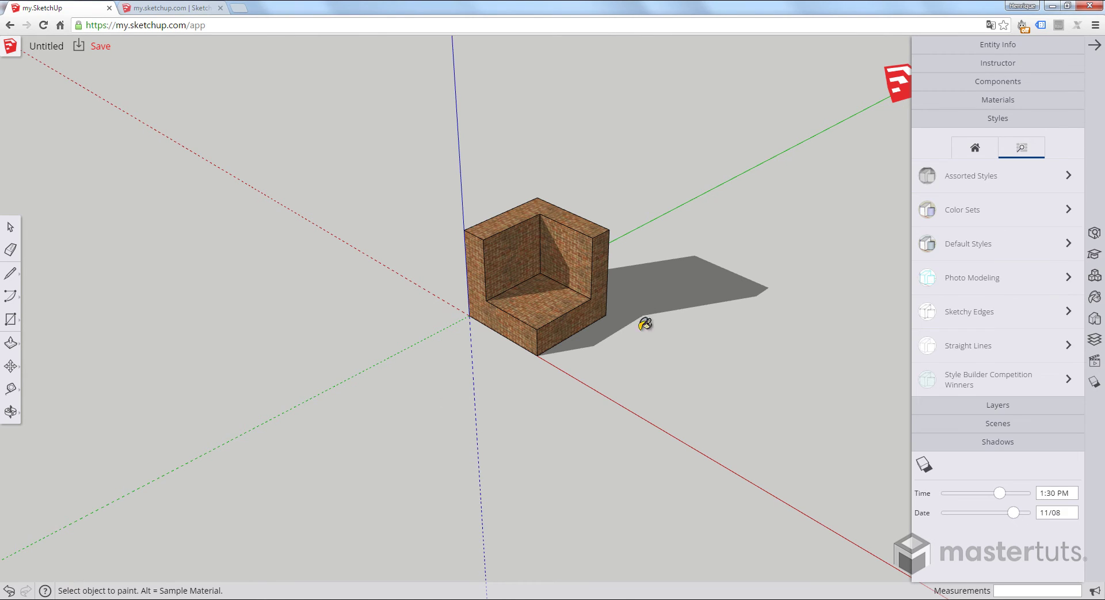
# Apply the brown paper style from Assorted Styles and orbit to inspect the brick block.
pyautogui.click(996, 179)
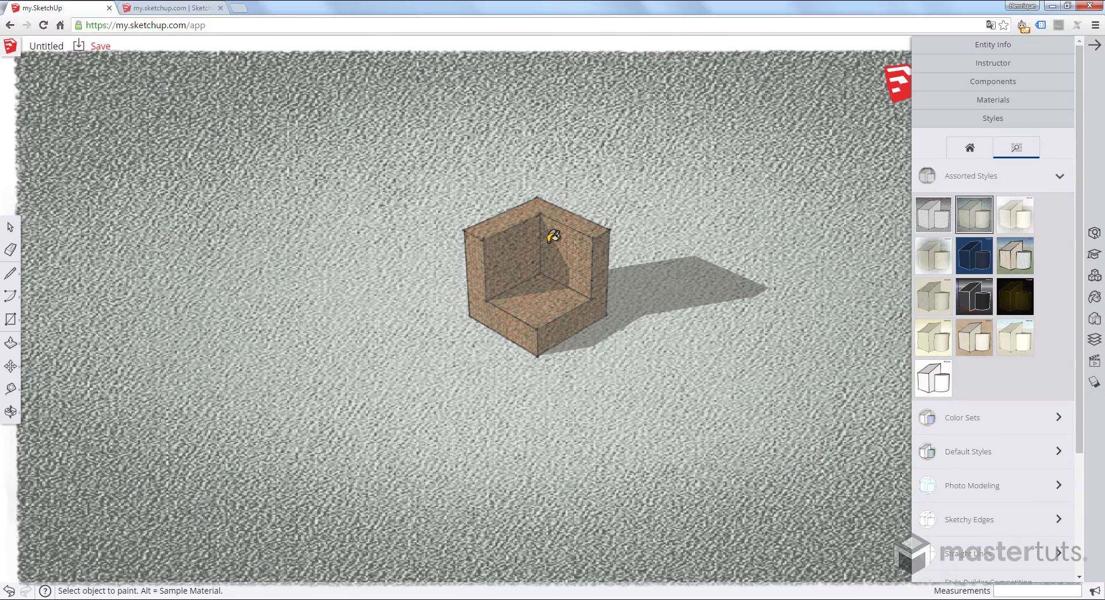
pyautogui.moveTo(561, 292)
pyautogui.mouseDown(button='middle')
pyautogui.moveTo(469, 444)
pyautogui.moveTo(326, 272)
pyautogui.moveTo(521, 311)
pyautogui.mouseUp(button='middle')
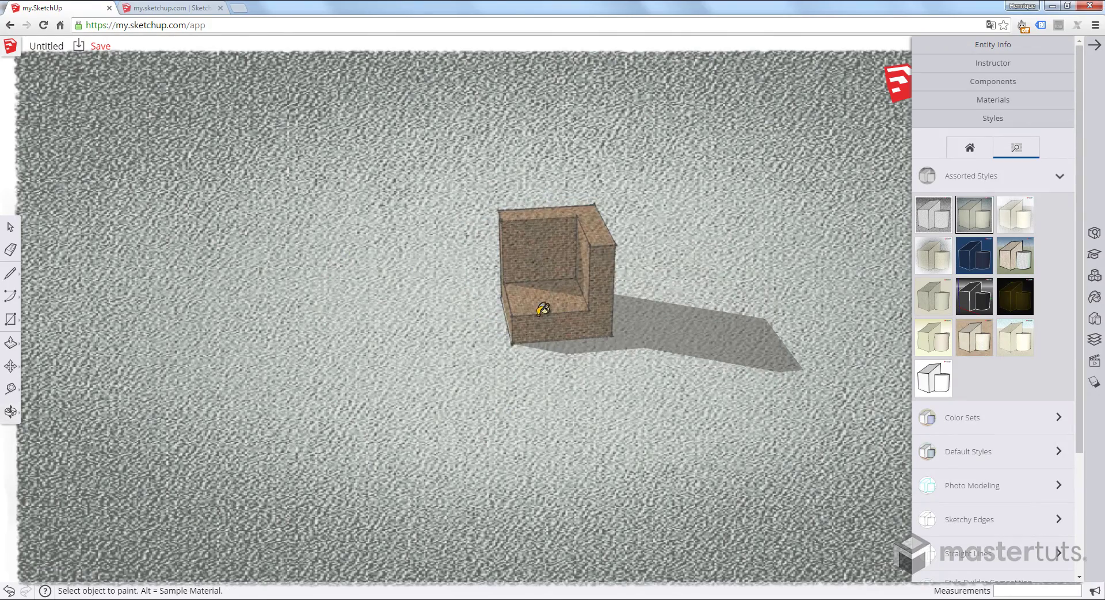
pyautogui.scroll(4, 563, 277)
pyautogui.moveTo(563, 277)
pyautogui.mouseDown(button='middle')
pyautogui.moveTo(690, 291)
pyautogui.moveTo(345, 328)
pyautogui.moveTo(869, 316)
pyautogui.moveTo(595, 345)
pyautogui.moveTo(472, 270)
pyautogui.moveTo(455, 276)
pyautogui.mouseUp(button='middle')
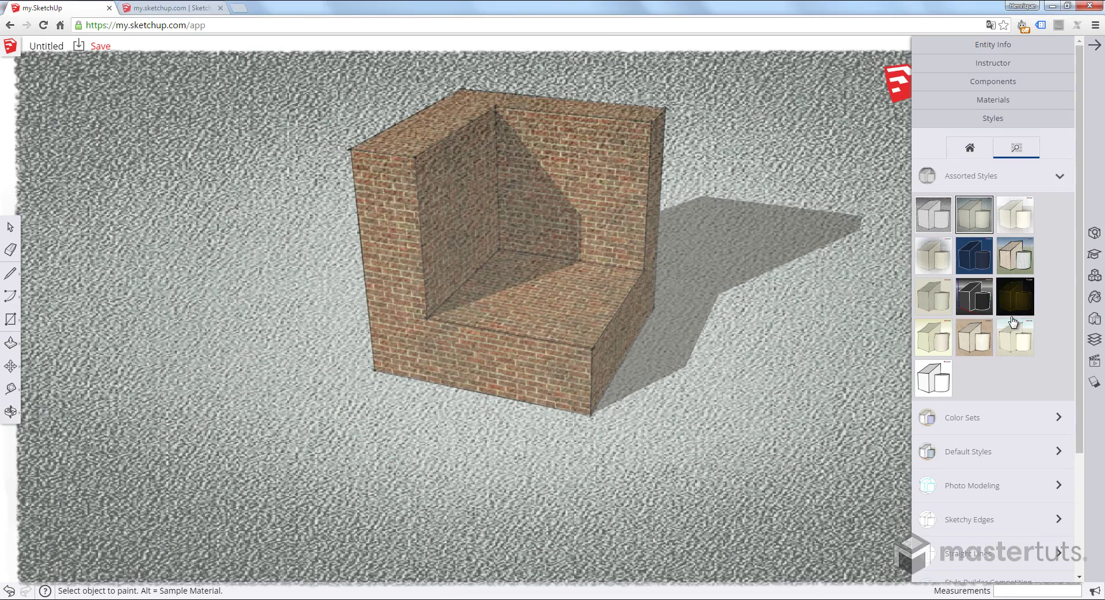
pyautogui.click(984, 348)
pyautogui.moveTo(505, 326)
pyautogui.mouseDown(button='middle')
pyautogui.moveTo(461, 434)
pyautogui.moveTo(510, 265)
pyautogui.moveTo(665, 426)
pyautogui.moveTo(565, 254)
pyautogui.moveTo(395, 168)
pyautogui.moveTo(305, 388)
pyautogui.moveTo(683, 180)
pyautogui.moveTo(612, 364)
pyautogui.moveTo(565, 361)
pyautogui.moveTo(698, 275)
pyautogui.mouseUp(button='middle')
pyautogui.scroll(1, 526, 316)
pyautogui.scroll(3, 569, 313)
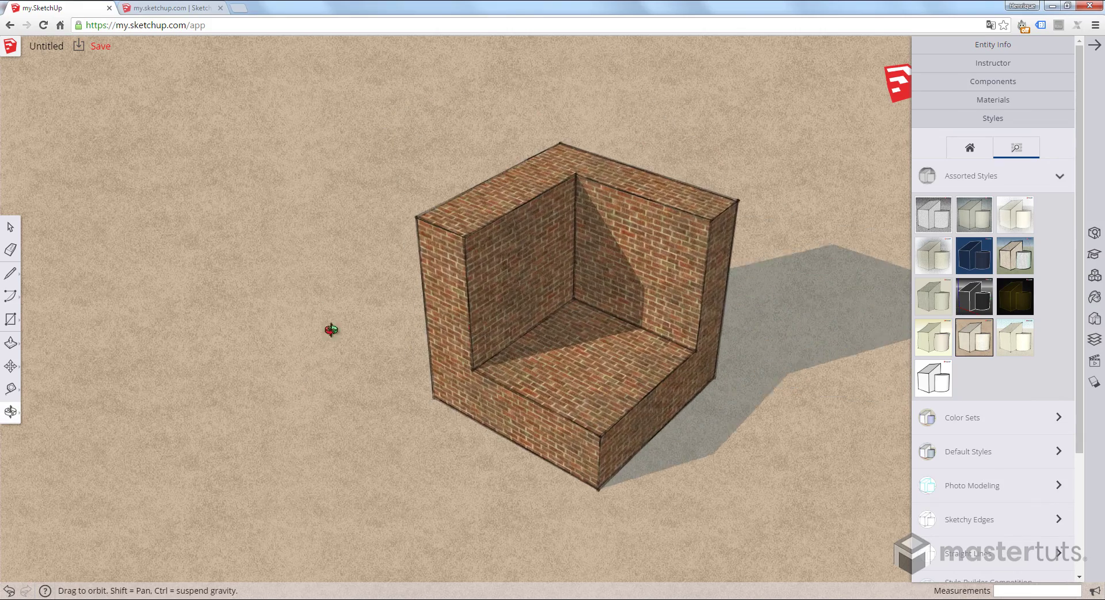
pyautogui.moveTo(328, 328)
pyautogui.mouseDown(button='middle')
pyautogui.moveTo(736, 332)
pyautogui.moveTo(350, 308)
pyautogui.moveTo(637, 348)
pyautogui.moveTo(335, 338)
pyautogui.moveTo(485, 393)
pyautogui.moveTo(629, 425)
pyautogui.moveTo(271, 383)
pyautogui.moveTo(671, 462)
pyautogui.moveTo(511, 397)
pyautogui.moveTo(656, 387)
pyautogui.moveTo(614, 461)
pyautogui.moveTo(475, 429)
pyautogui.moveTo(623, 306)
pyautogui.moveTo(592, 309)
pyautogui.moveTo(486, 394)
pyautogui.moveTo(501, 279)
pyautogui.mouseUp(button='middle')
pyautogui.scroll(1, 589, 312)
pyautogui.scroll(2, 590, 313)
pyautogui.scroll(2, 572, 304)
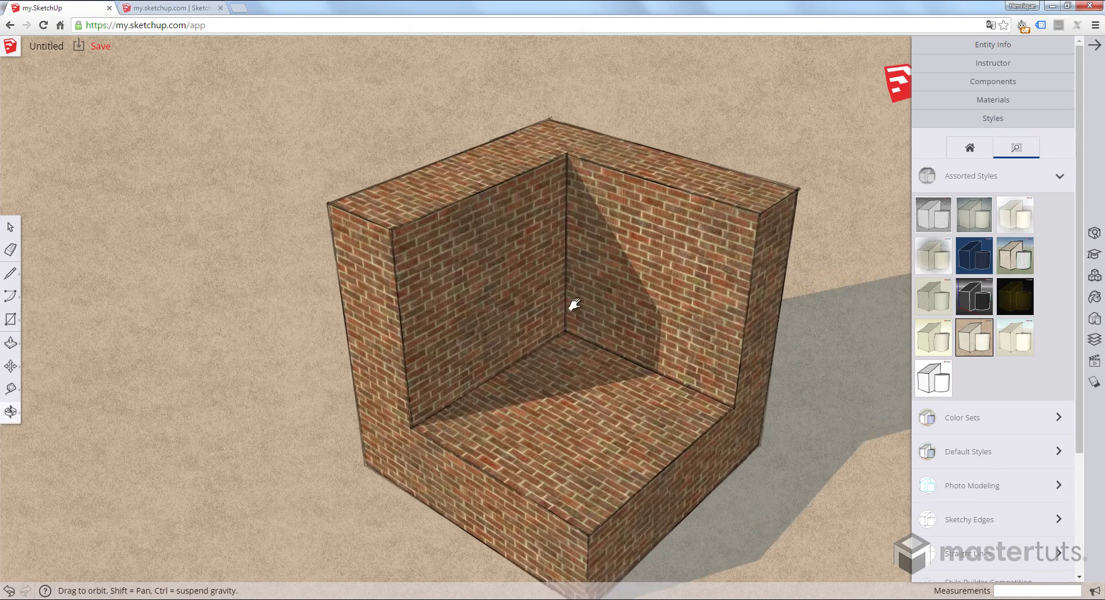
pyautogui.scroll(2, 592, 323)
pyautogui.scroll(-3, 592, 324)
pyautogui.moveTo(624, 387); pyautogui.dragTo(577, 388, button='middle')
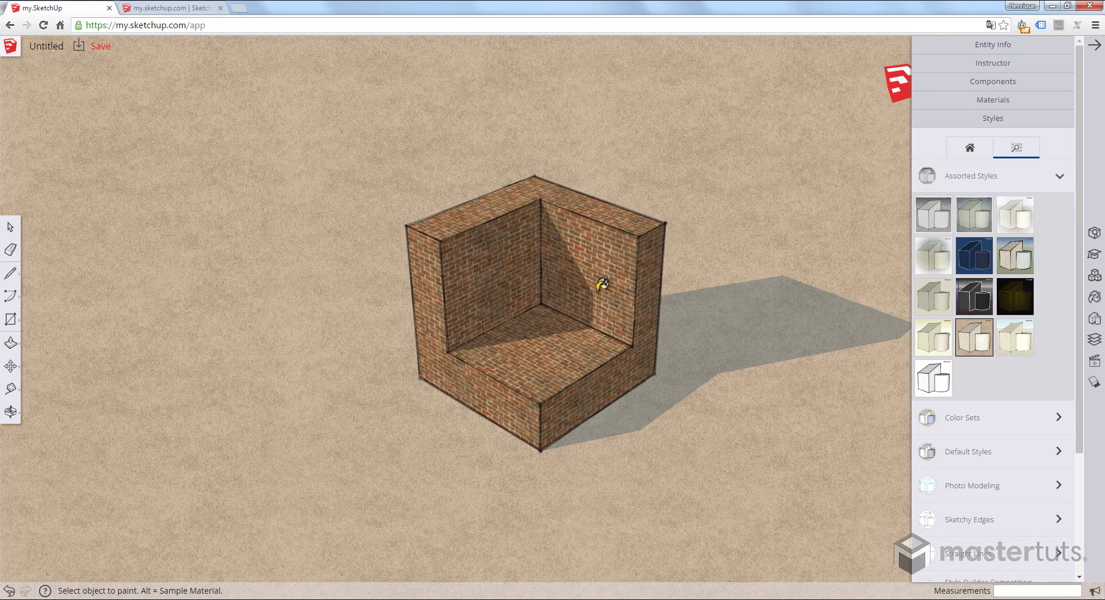
pyautogui.moveTo(602, 284)
pyautogui.mouseDown(button='middle')
pyautogui.moveTo(575, 348)
pyautogui.moveTo(585, 355)
pyautogui.moveTo(558, 277)
pyautogui.moveTo(639, 295)
pyautogui.moveTo(647, 279)
pyautogui.moveTo(459, 279)
pyautogui.moveTo(769, 272)
pyautogui.mouseUp(button='middle')
pyautogui.scroll(2, 639, 295)
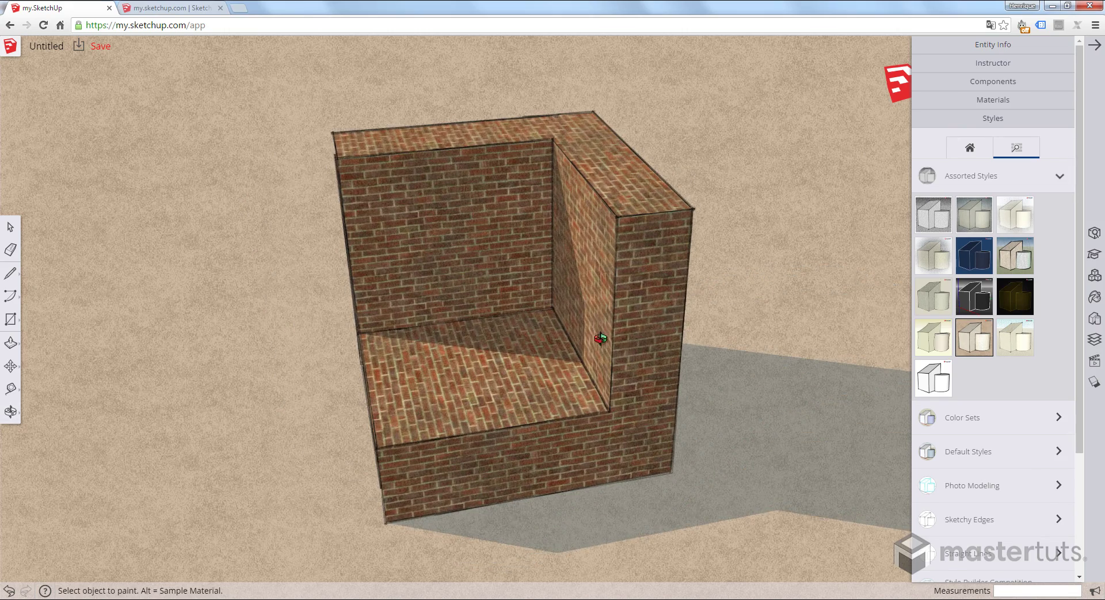
pyautogui.moveTo(600, 339); pyautogui.dragTo(698, 345, button='middle')
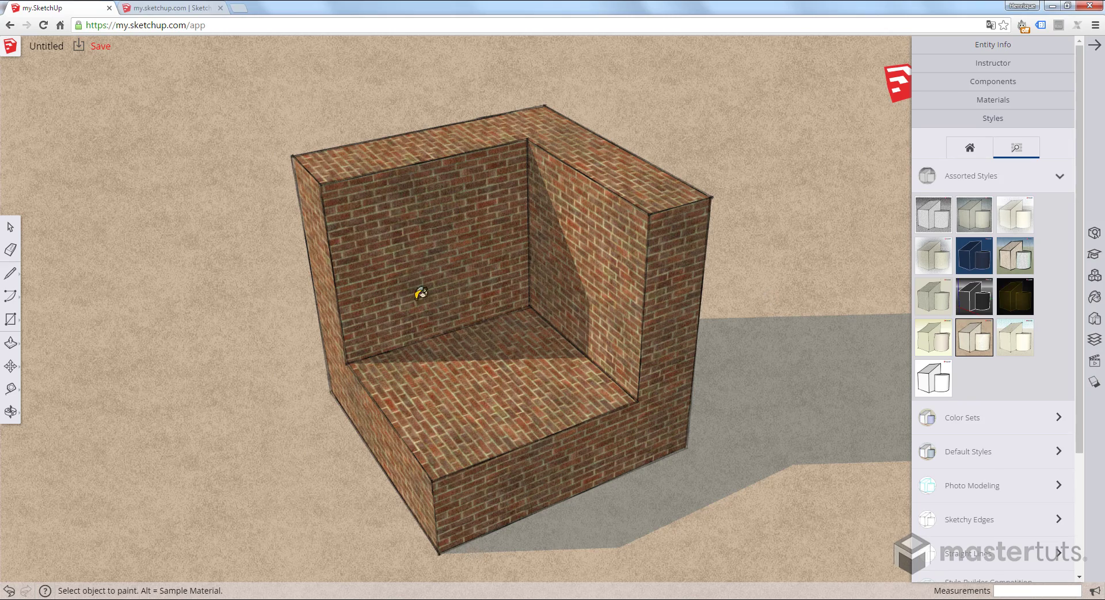
pyautogui.press('o')
pyautogui.moveTo(376, 236)
pyautogui.mouseDown()
pyautogui.moveTo(835, 422)
pyautogui.moveTo(627, 330)
pyautogui.moveTo(501, 241)
pyautogui.mouseUp()
pyautogui.press('b')
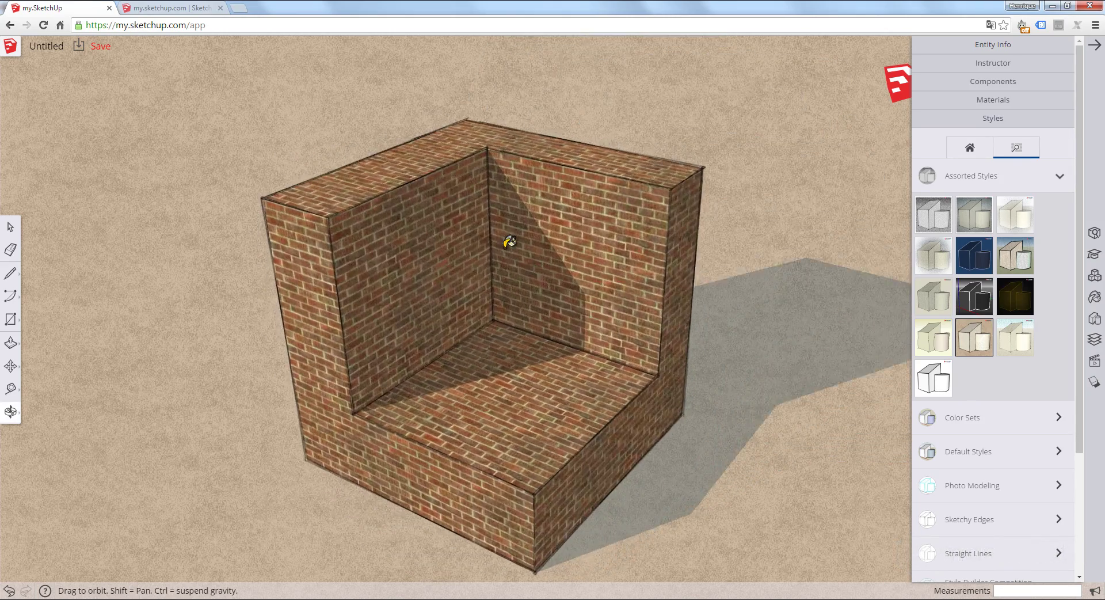